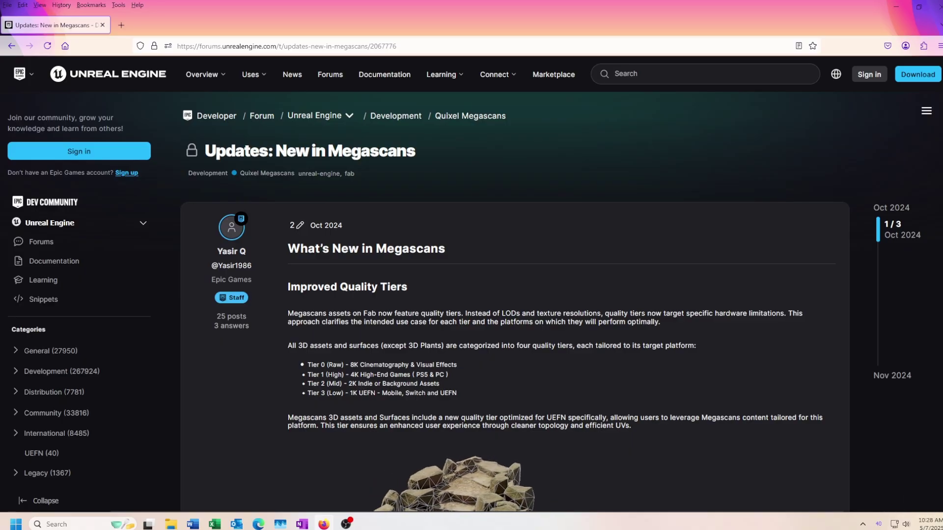
Scroll the Megascans forum post through Vegetation Upgrades to the leaf and stem tint example
scroll(515, 304, "down", 5)
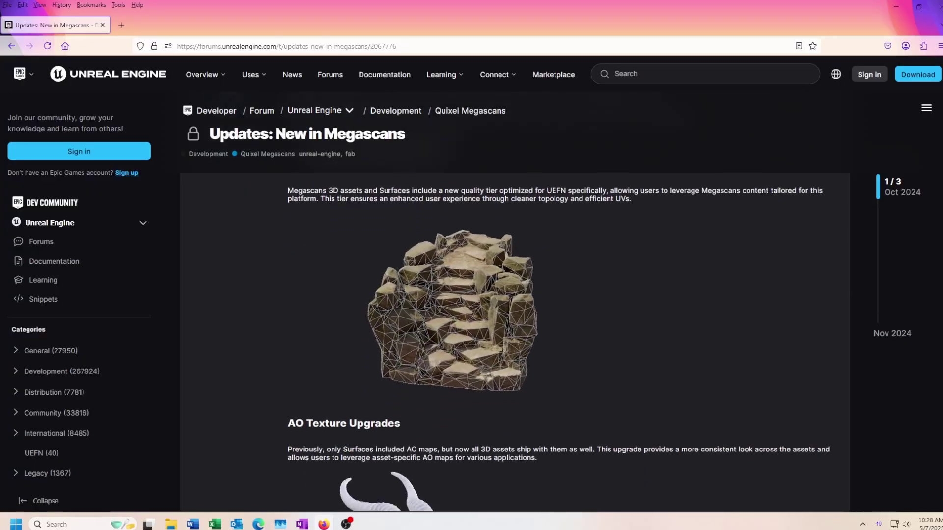
scroll(515, 305, "down", 5)
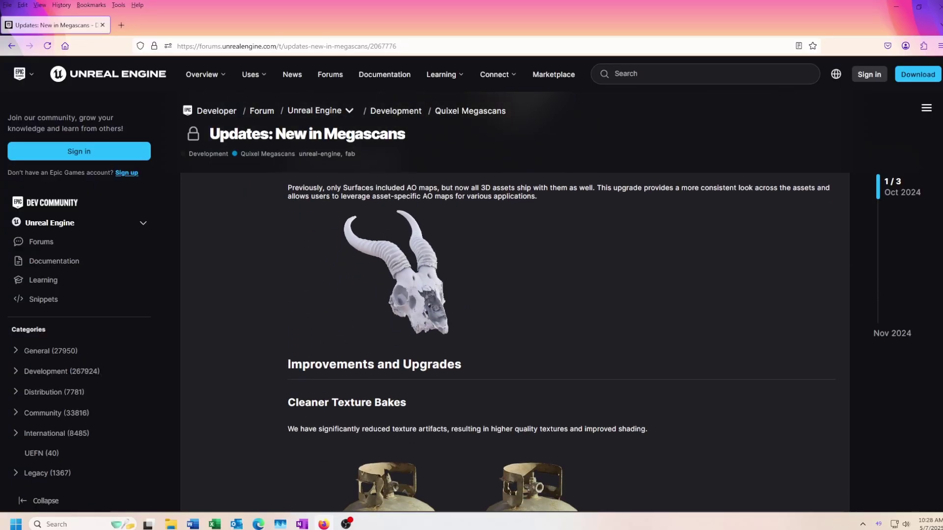
scroll(515, 305, "down", 5)
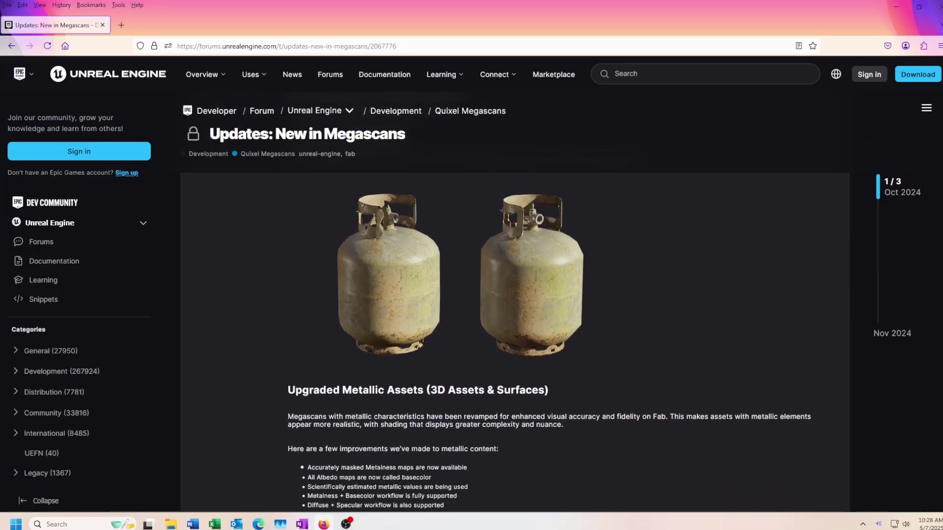
scroll(515, 305, "down", 5)
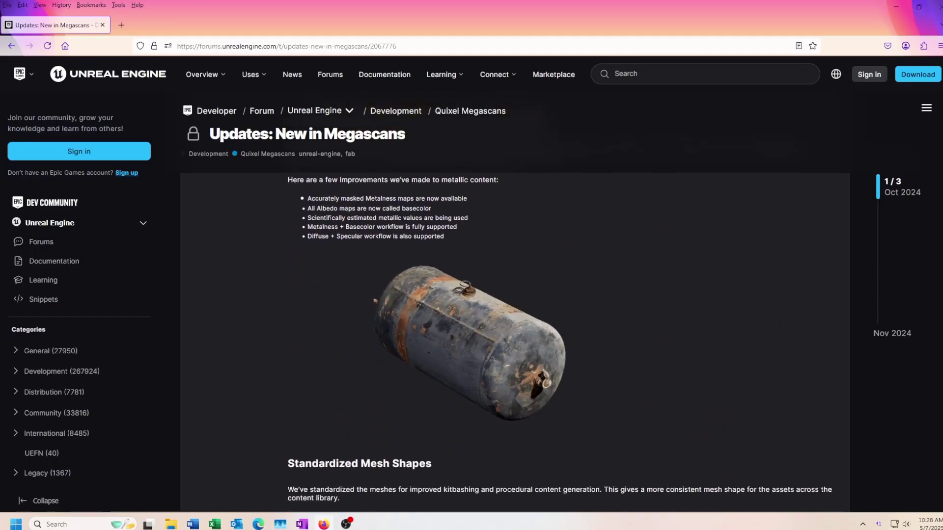
scroll(515, 305, "down", 5)
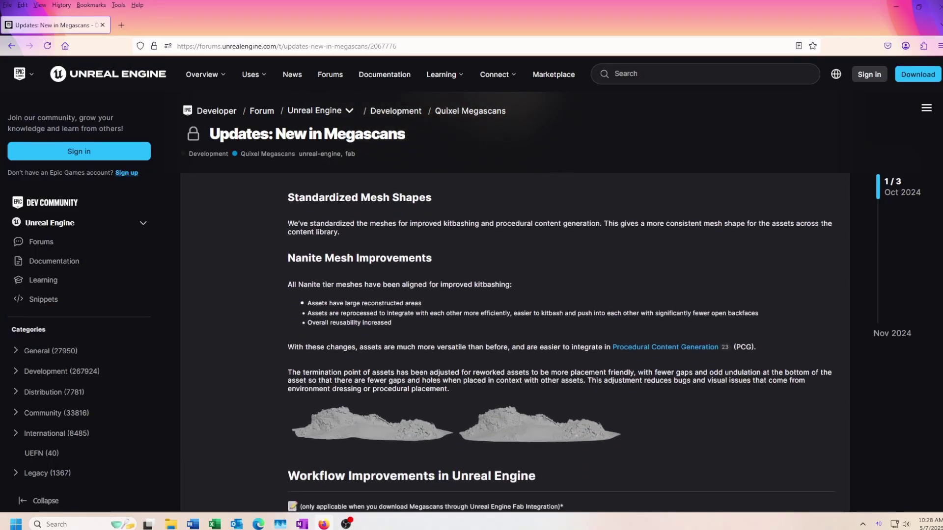
scroll(514, 304, "down", 5)
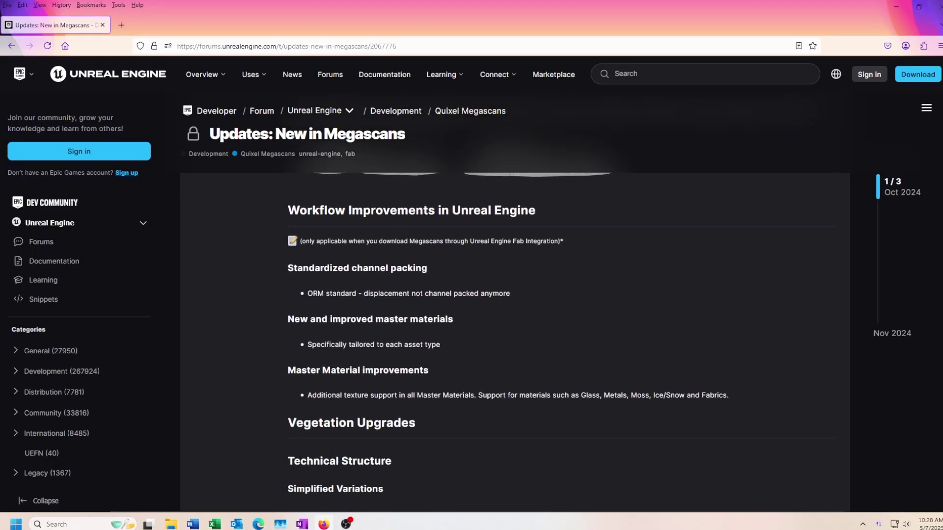
scroll(514, 305, "down", 4)
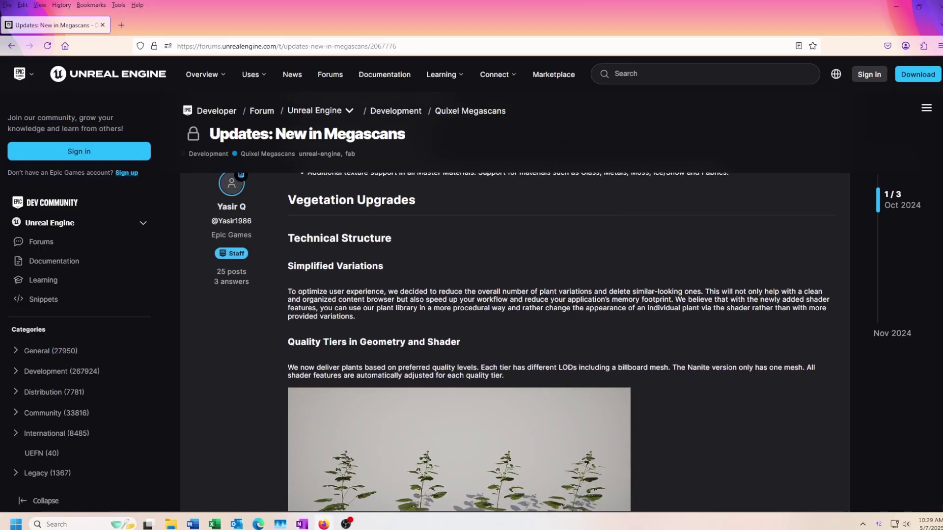
scroll(515, 305, "down", 5)
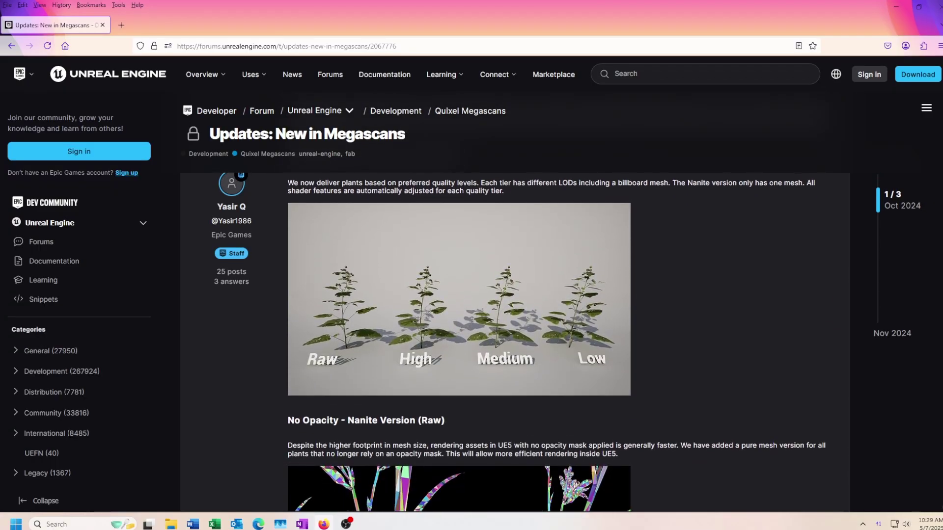
scroll(550, 310, "down", 5)
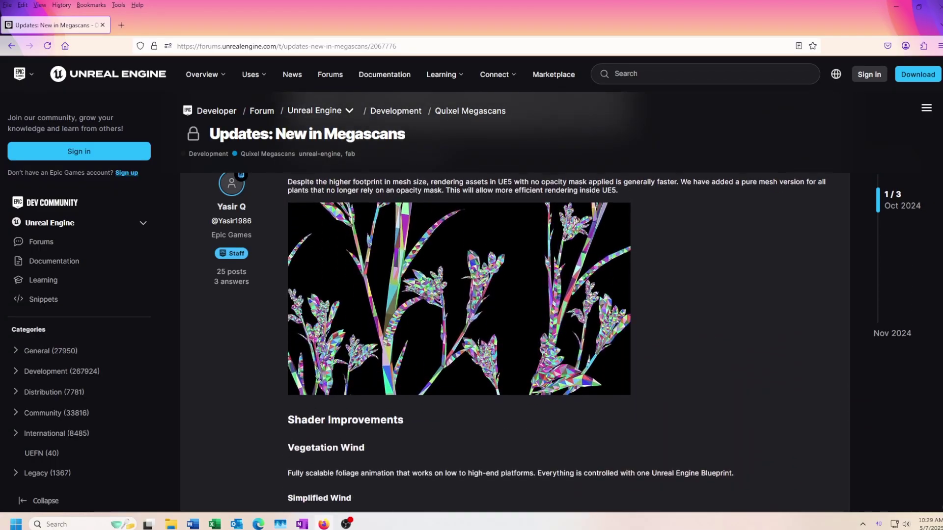
scroll(549, 310, "down", 5)
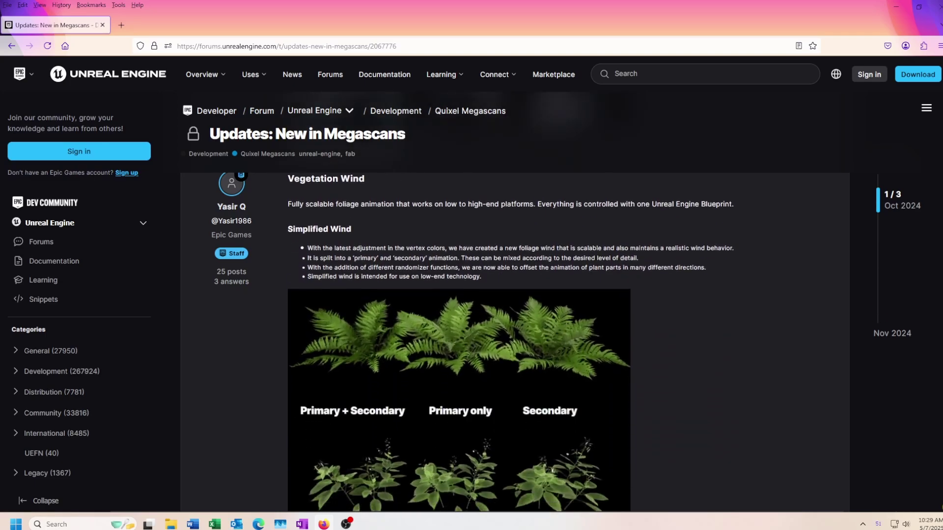
scroll(549, 310, "down", 5)
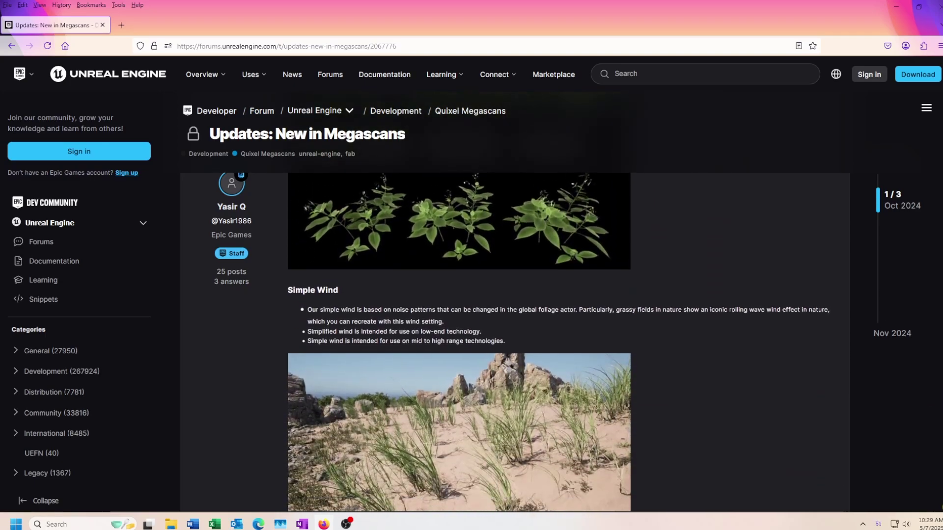
scroll(549, 311, "down", 5)
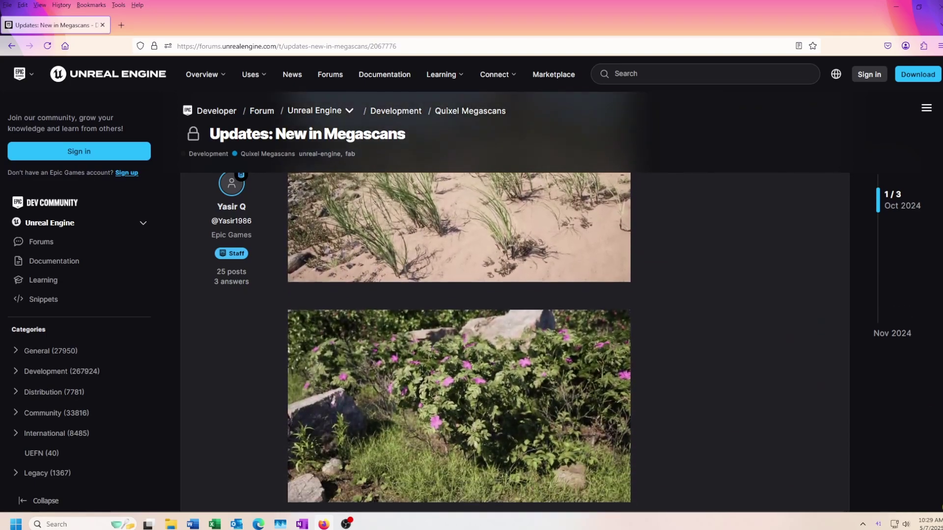
scroll(549, 311, "down", 5)
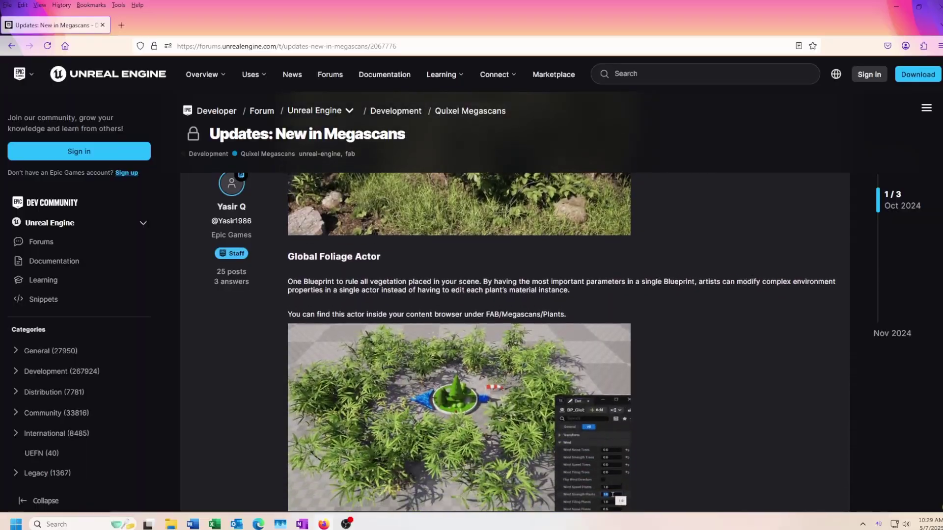
scroll(549, 311, "down", 5)
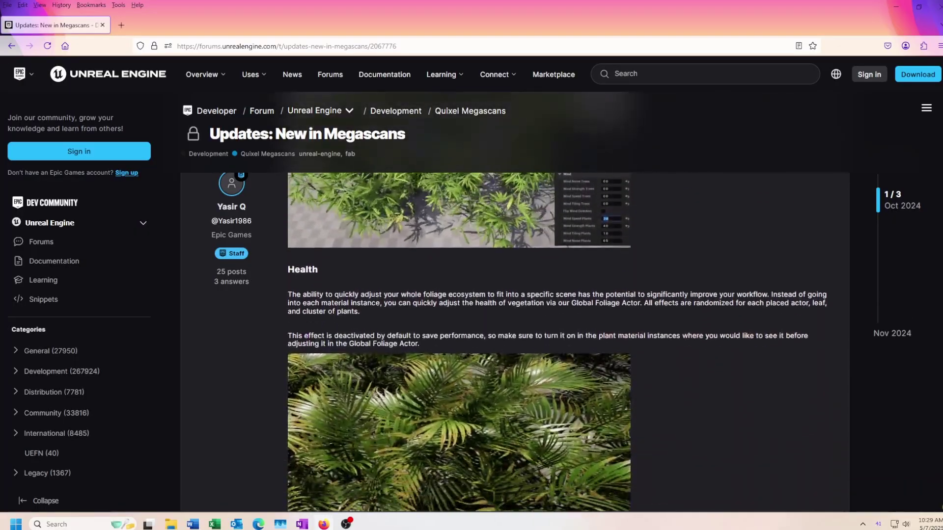
scroll(549, 311, "down", 5)
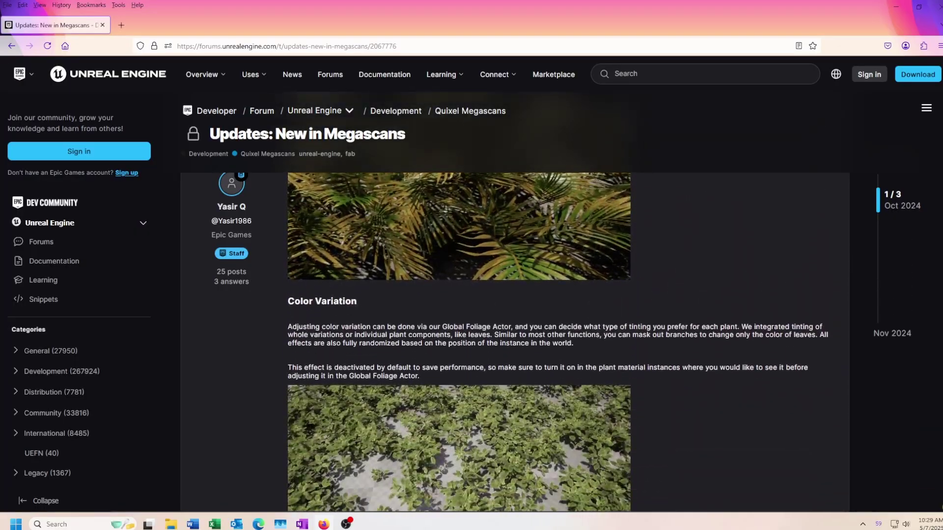
scroll(549, 310, "down", 3)
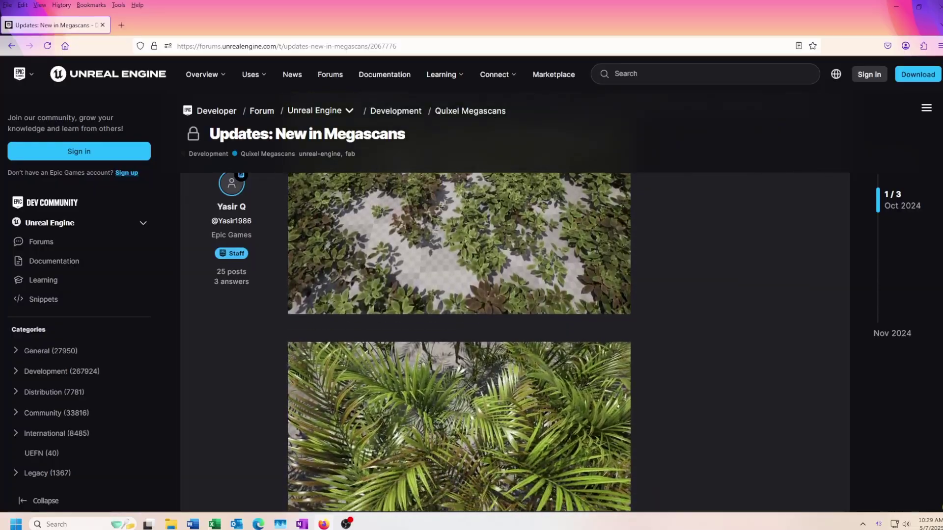
scroll(549, 310, "down", 5)
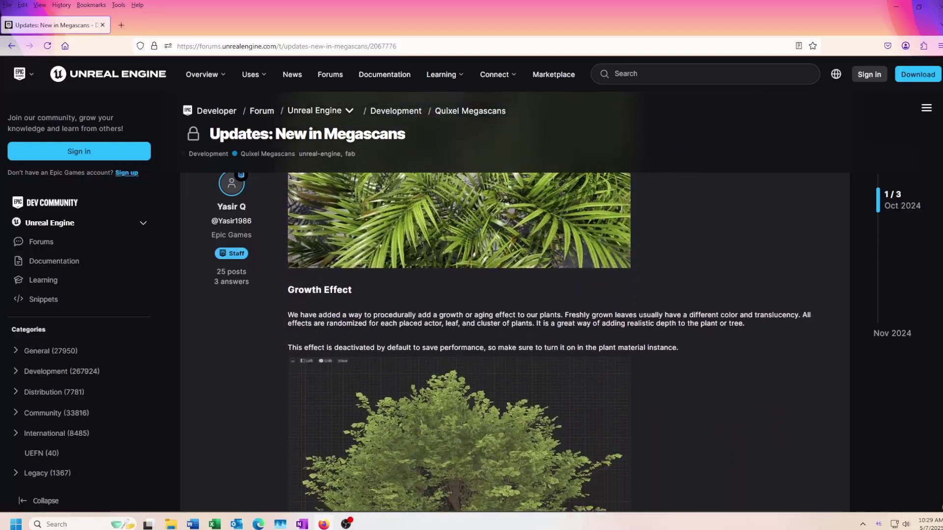
scroll(549, 311, "down", 7)
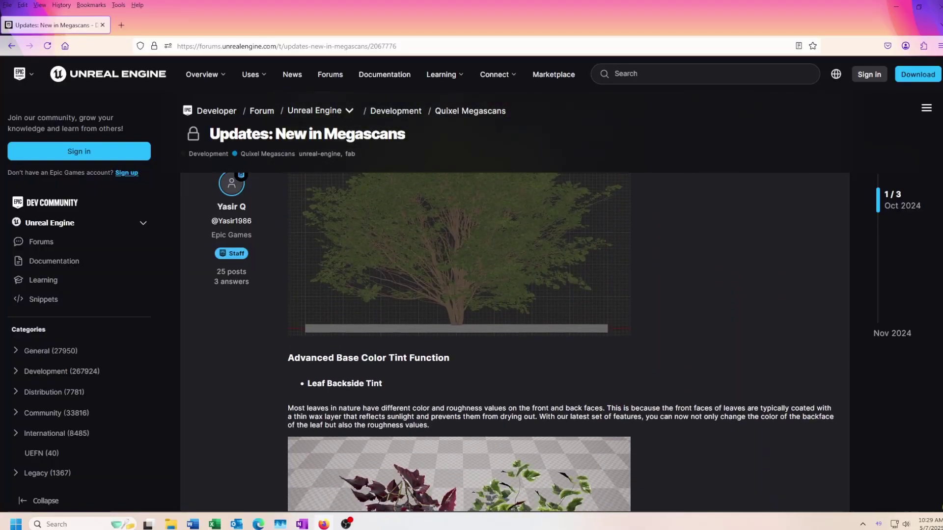
scroll(549, 311, "down", 5)
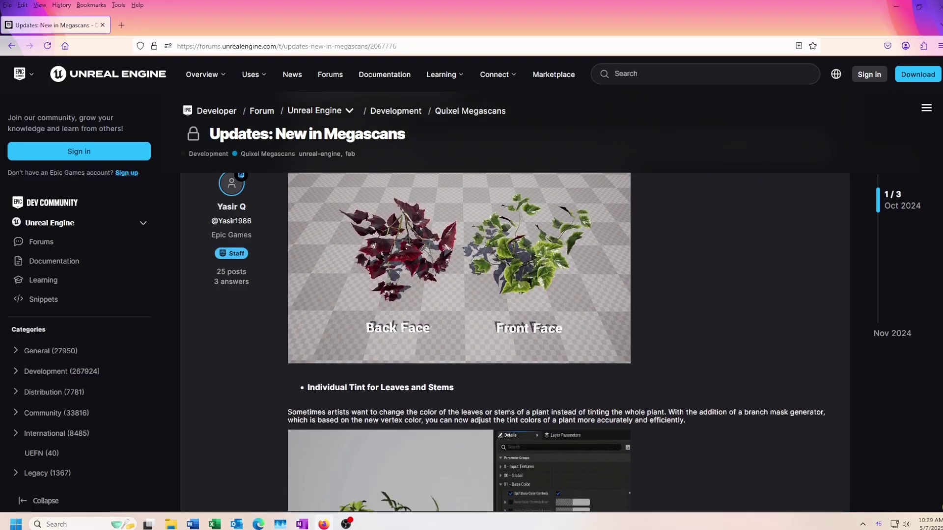
scroll(550, 311, "down", 5)
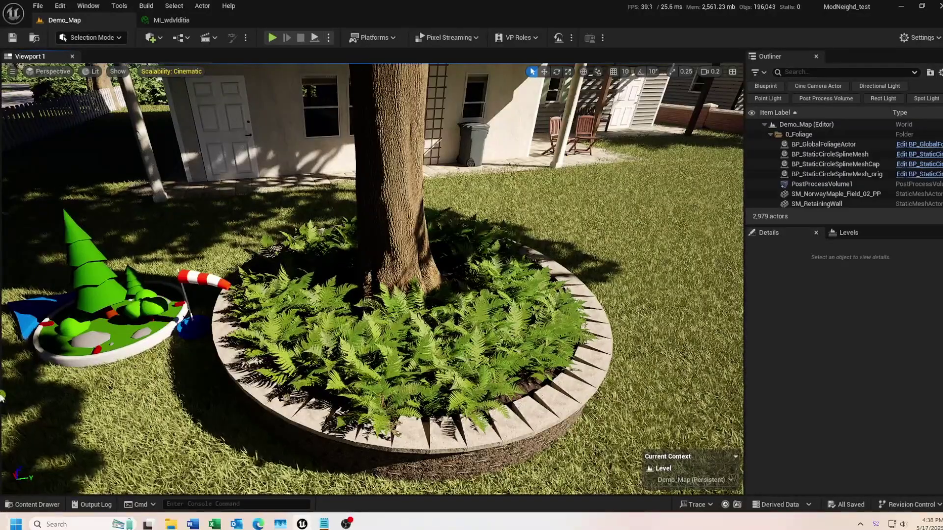
Select BP_GlobalFoliageActor in the viewport to view its Wind settings, such as Wind Noise Trees 5.0
left_click(33, 505)
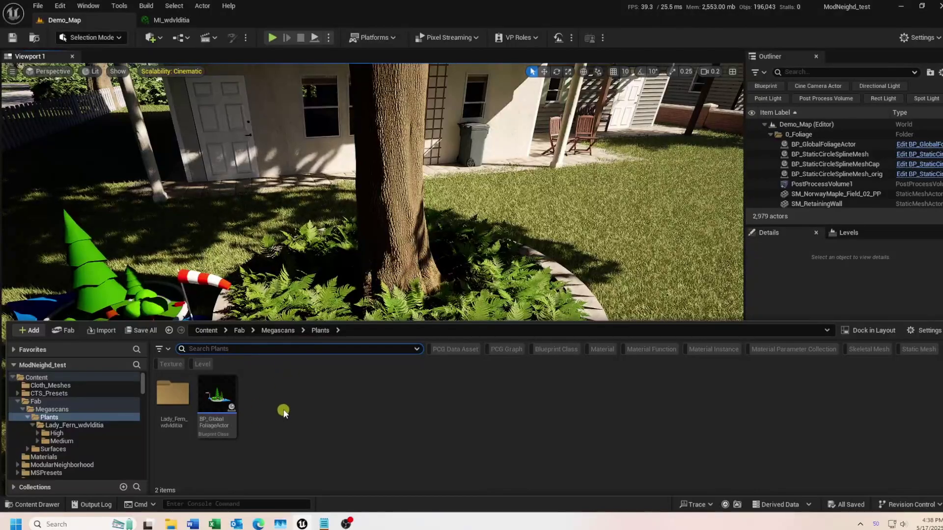
left_click(98, 300)
left_click(99, 300)
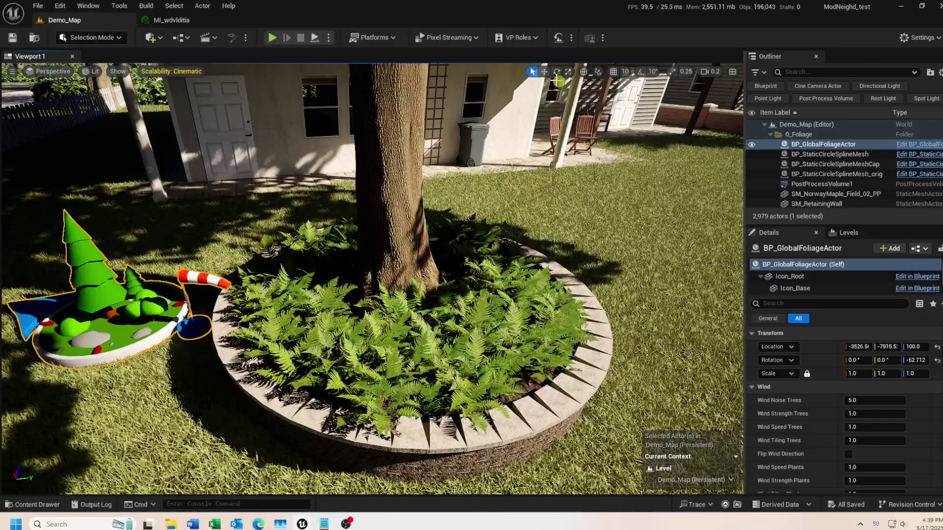
Deselect the foliage actor in the viewport after reviewing its Details
key("Escape")
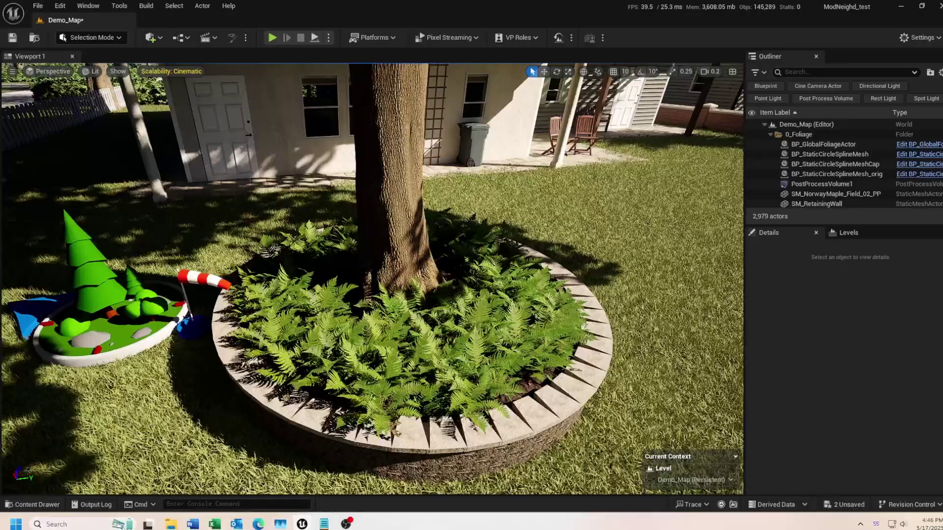
Browse to Fab > Megascans > Plants > Lady_Fern_wdvlditia > Medium and open MI_wdvlditia
left_click(25, 505)
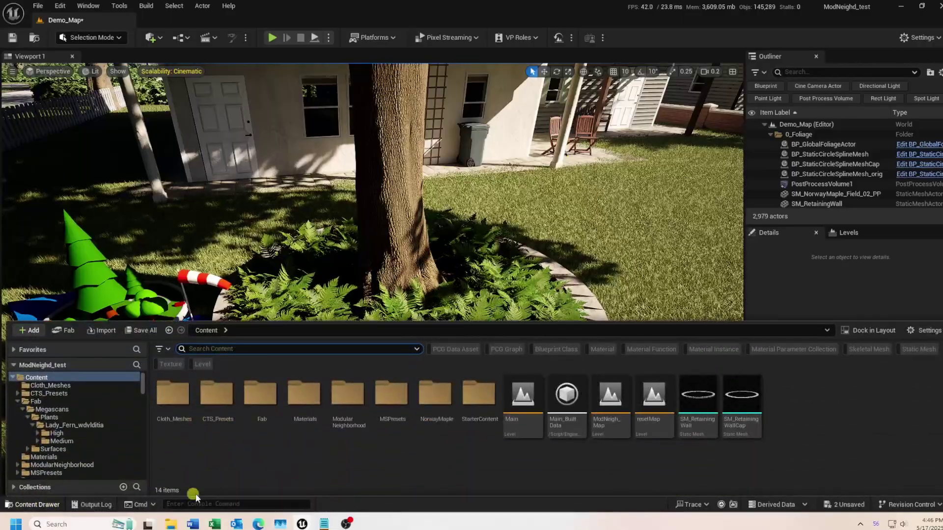
double_click(253, 401)
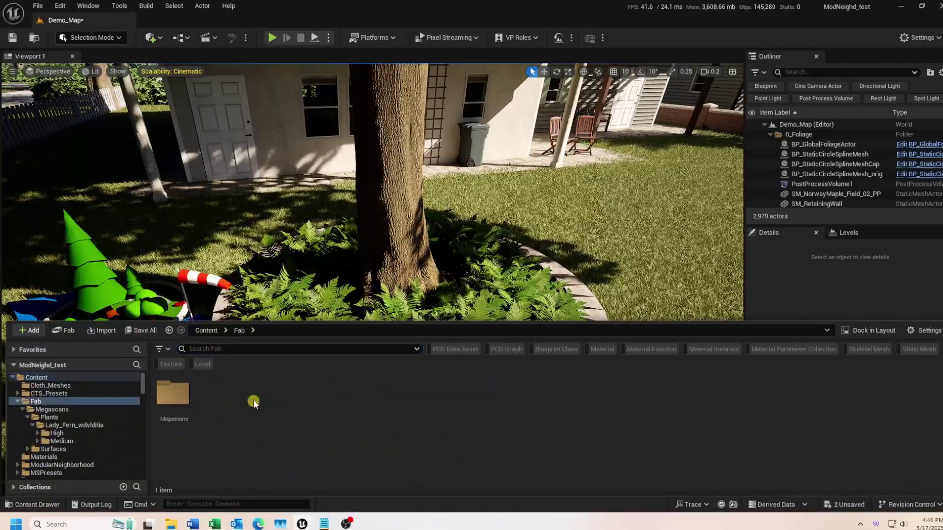
double_click(171, 400)
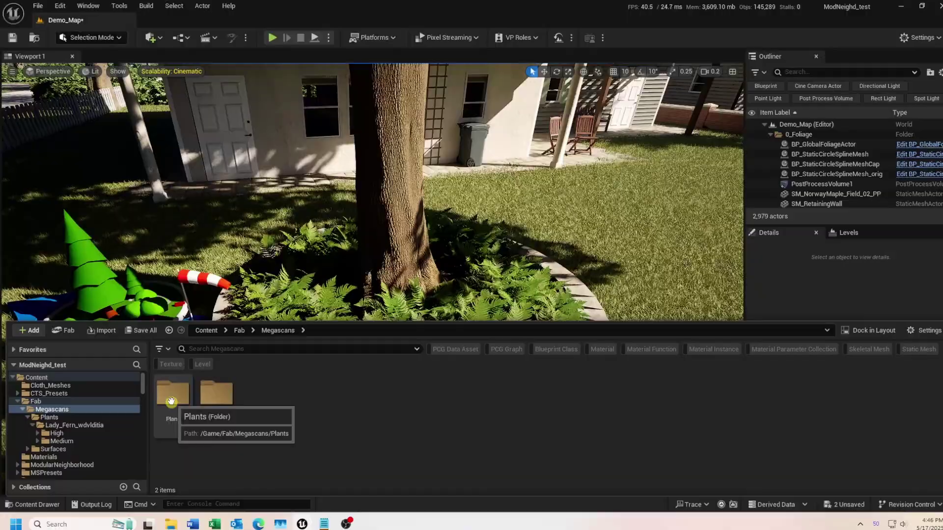
double_click(173, 400)
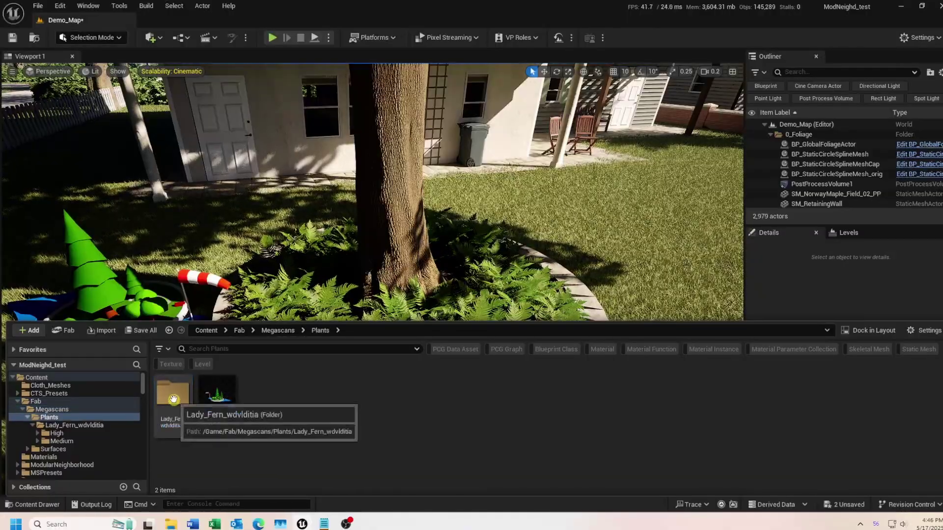
left_click(170, 397)
double_click(170, 397)
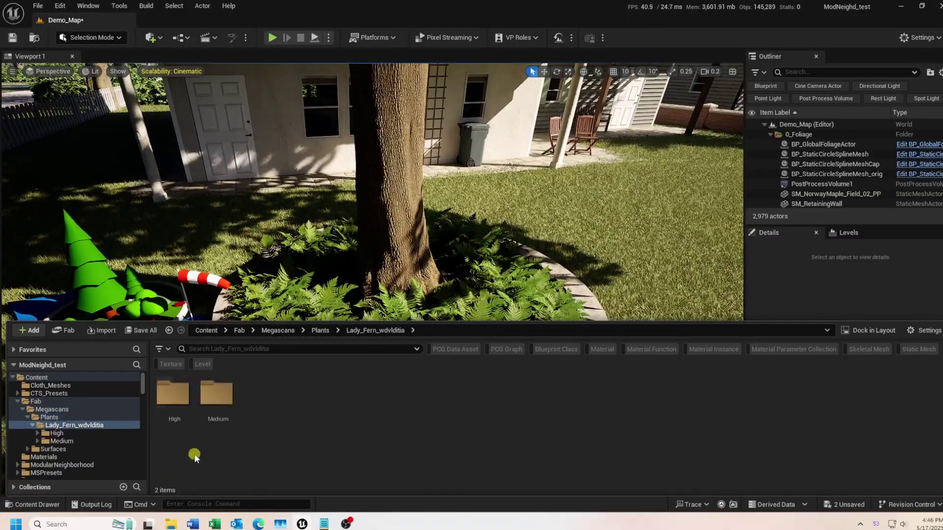
double_click(218, 398)
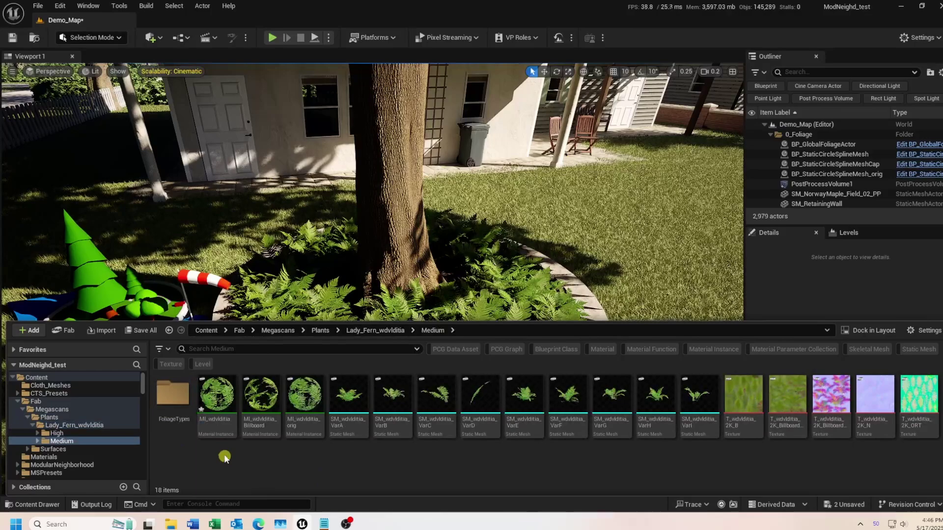
double_click(210, 425)
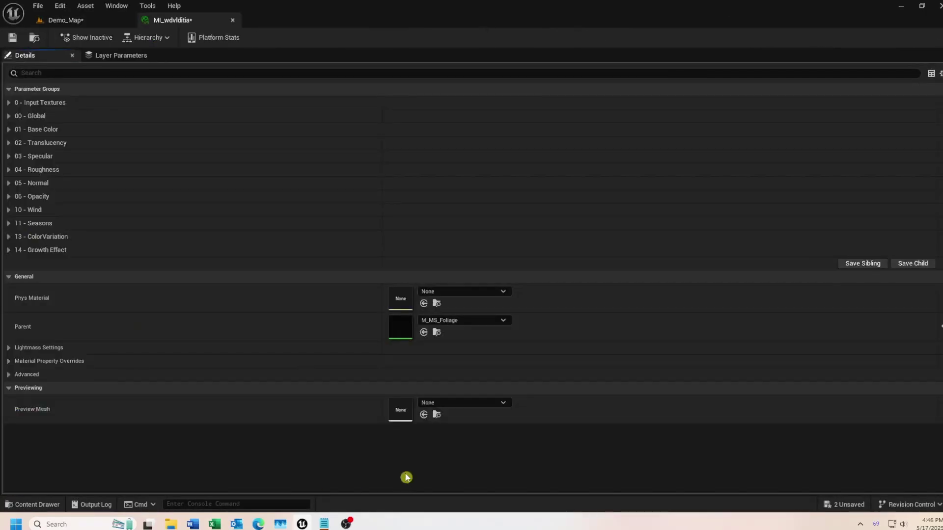
Float the material editor and enable Use Seasons and randomize Health Effect under 11 - Seasons
left_click_drag(212, 22, 572, 66)
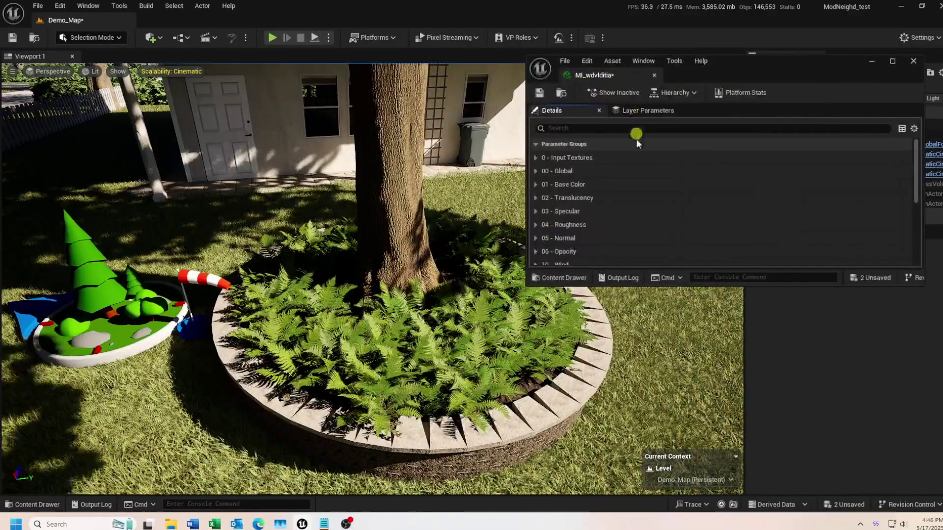
scroll(643, 178, "down", 2)
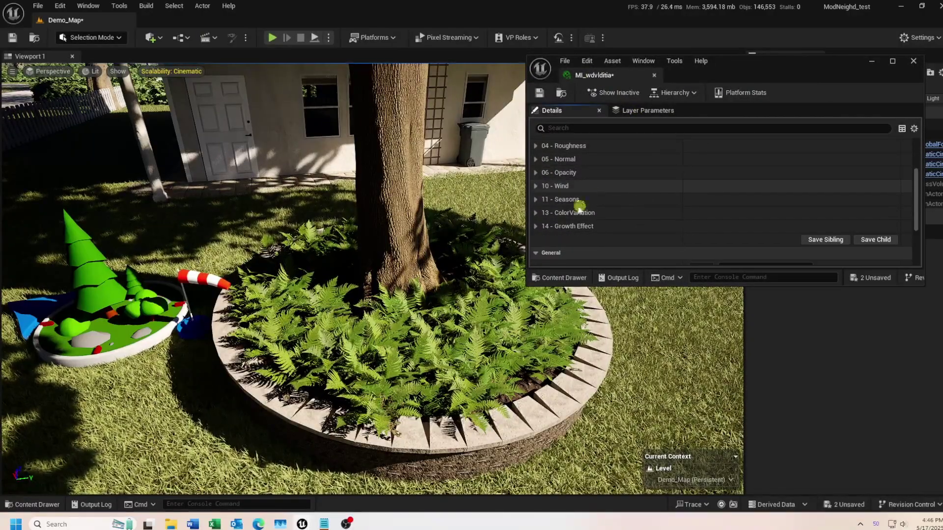
left_click(536, 201)
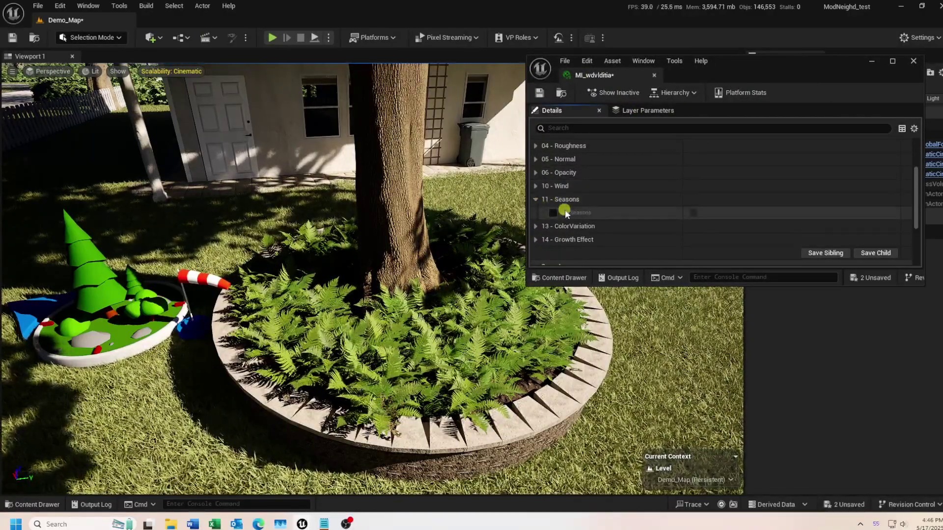
left_click(693, 213)
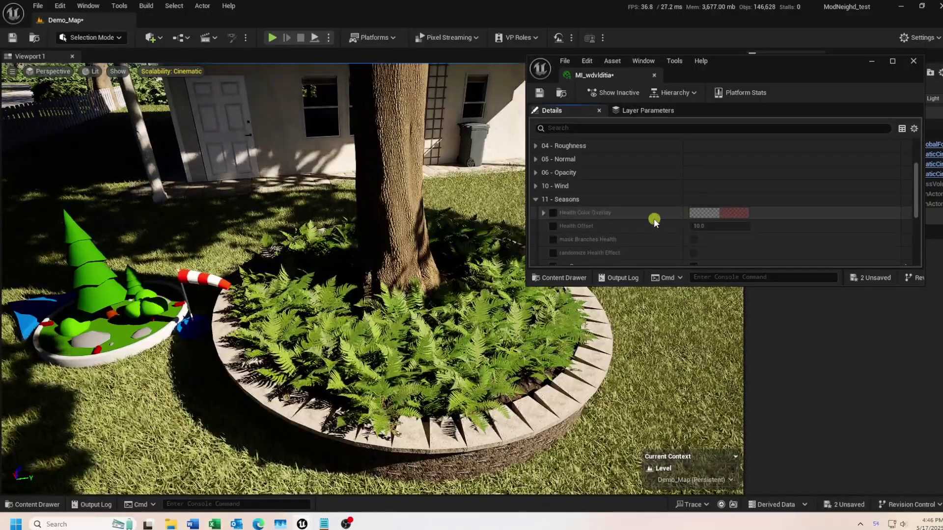
scroll(655, 219, "down", 2)
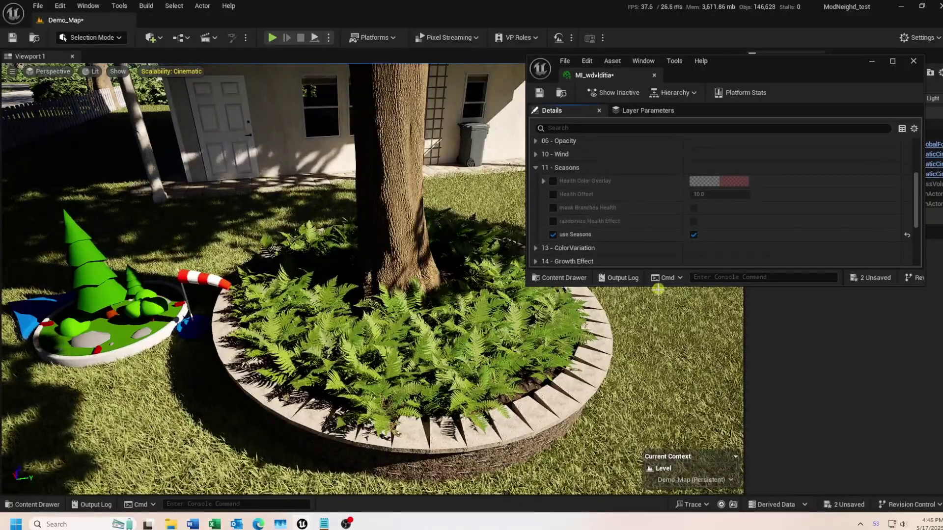
left_click(553, 221)
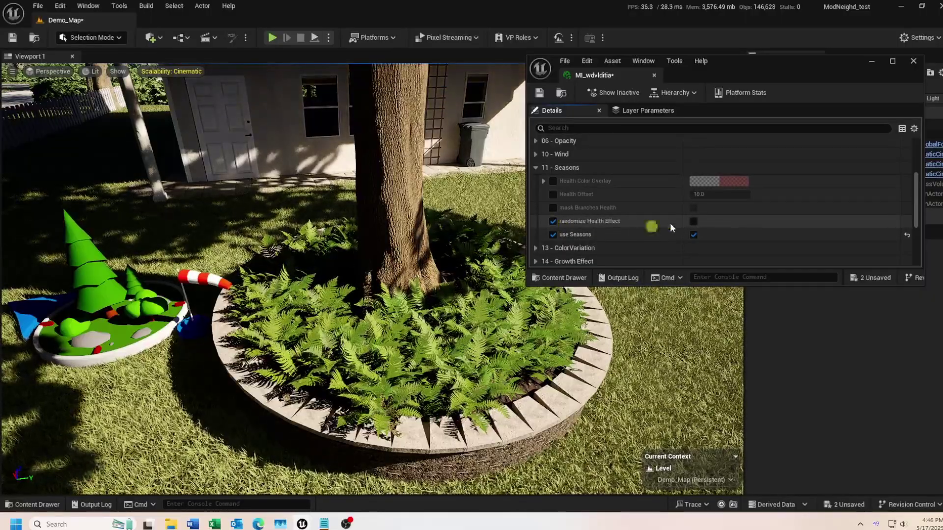
left_click(693, 222)
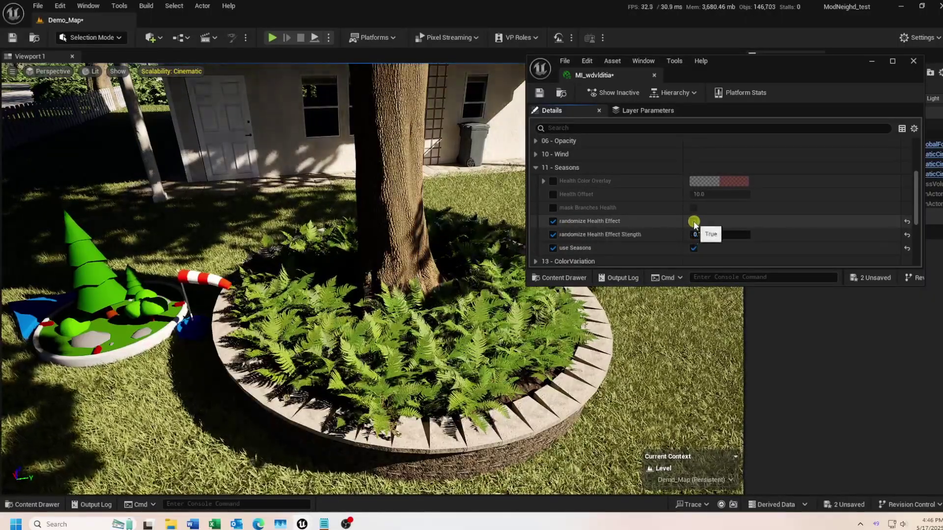
On the foliage actor, scrub Health toward zero to preview browning, then restore it to 10.0
left_click(115, 289)
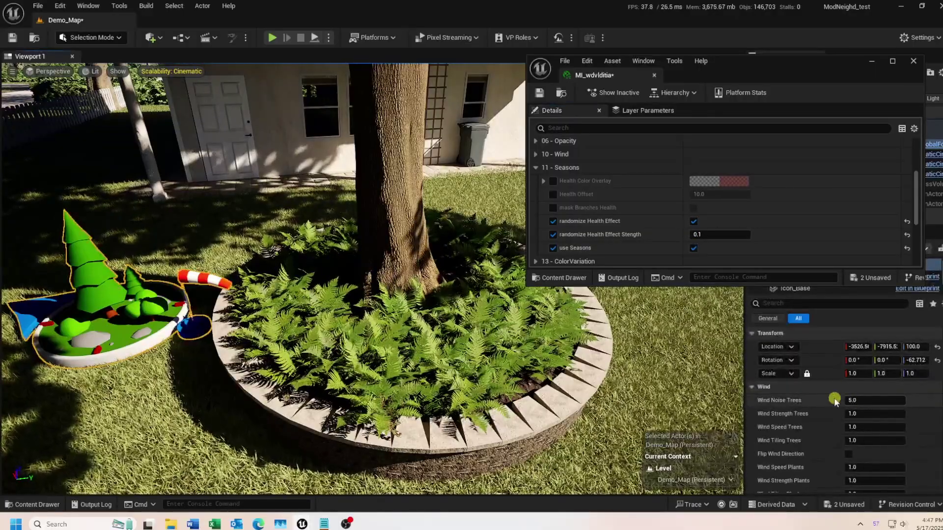
scroll(800, 417, "down", 5)
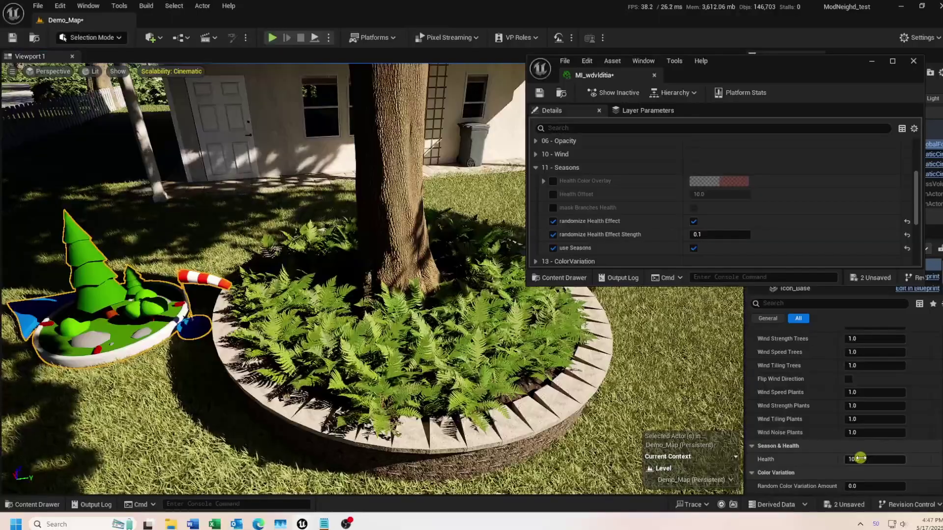
left_click_drag(861, 459, 824, 460)
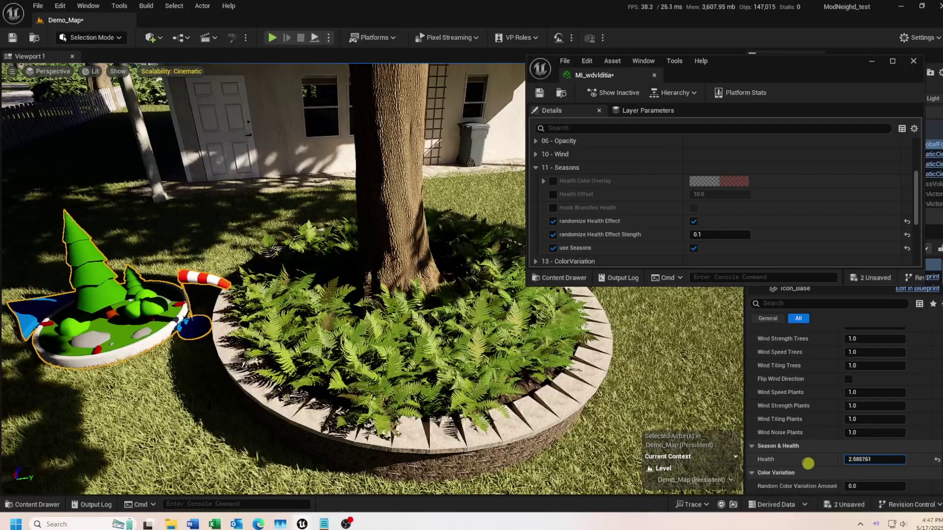
left_click_drag(806, 464, 783, 464)
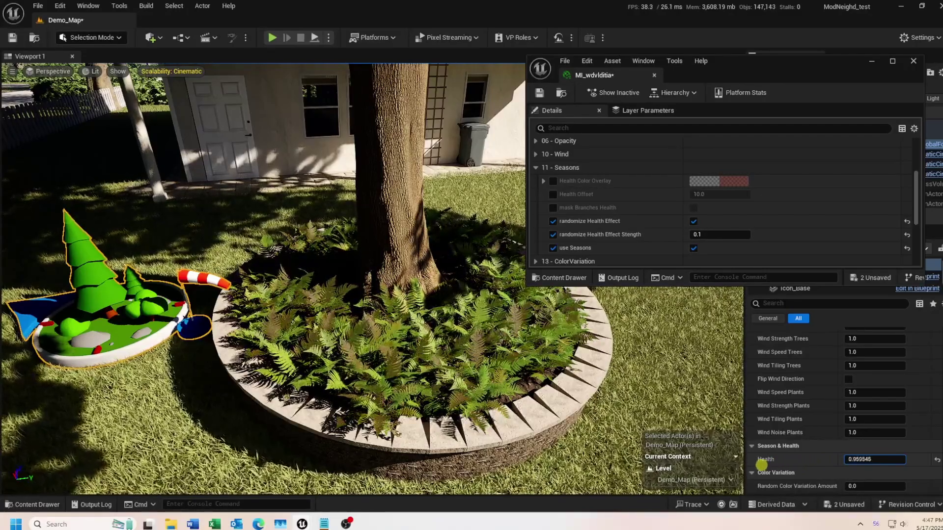
left_click_drag(752, 463, 725, 462)
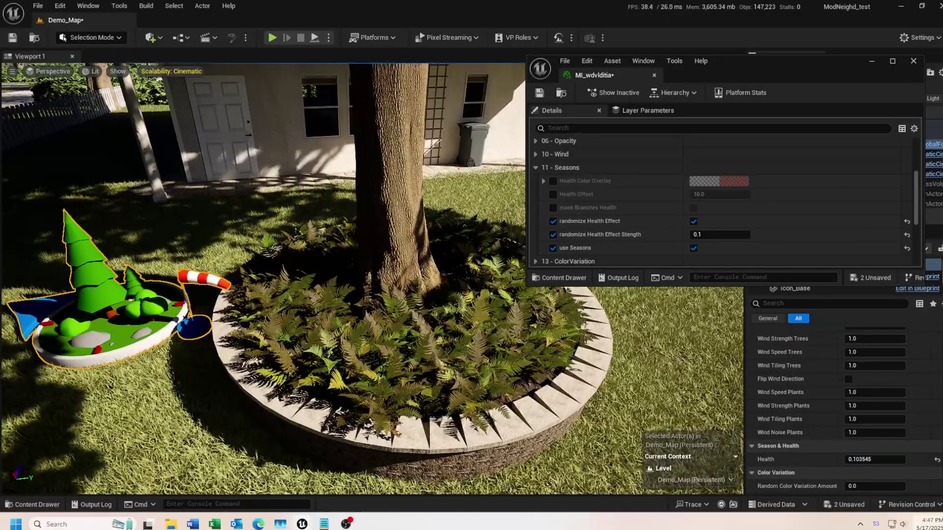
left_click(877, 460)
type("3")
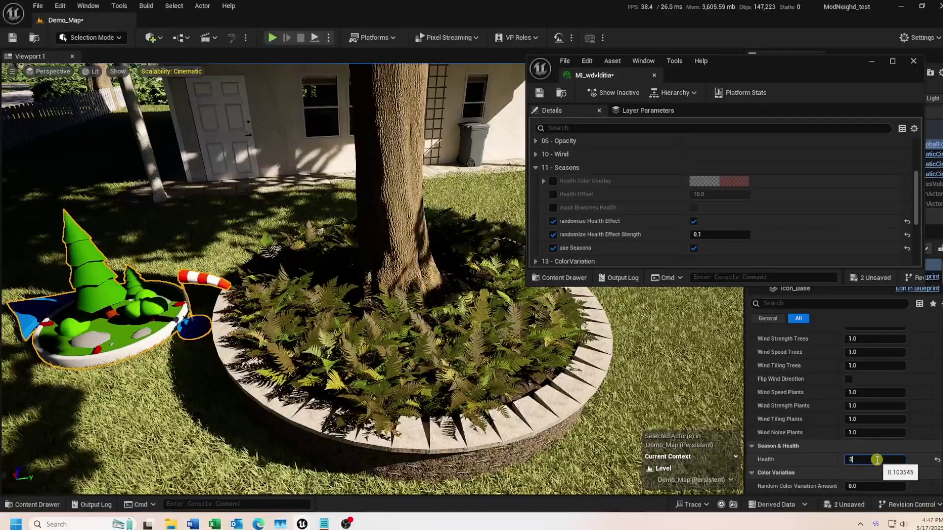
key("Return")
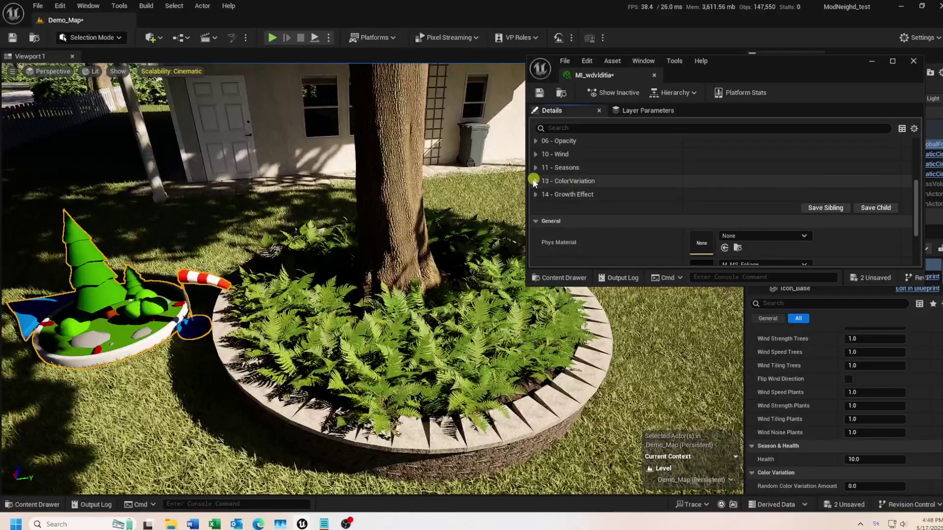
Turn on Use Color Variations in the material's 13 - ColorVariation group
left_click(536, 181)
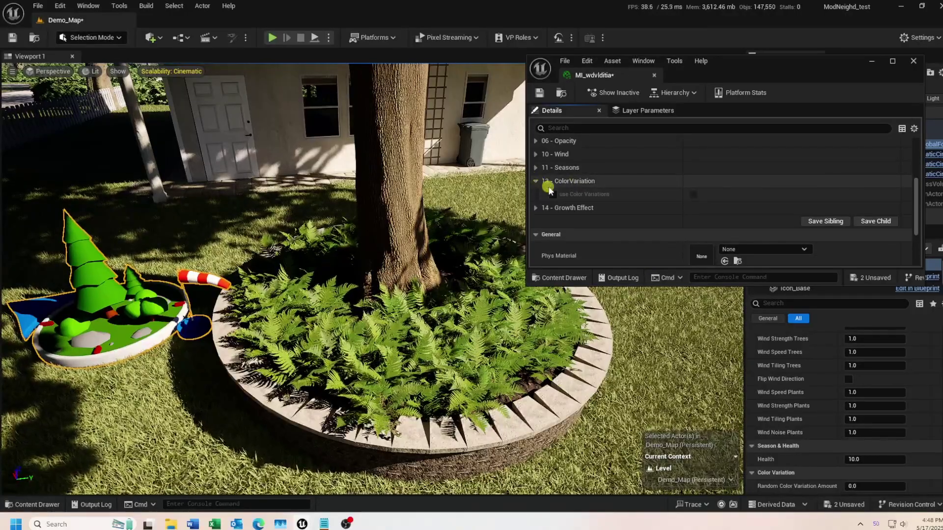
left_click(554, 194)
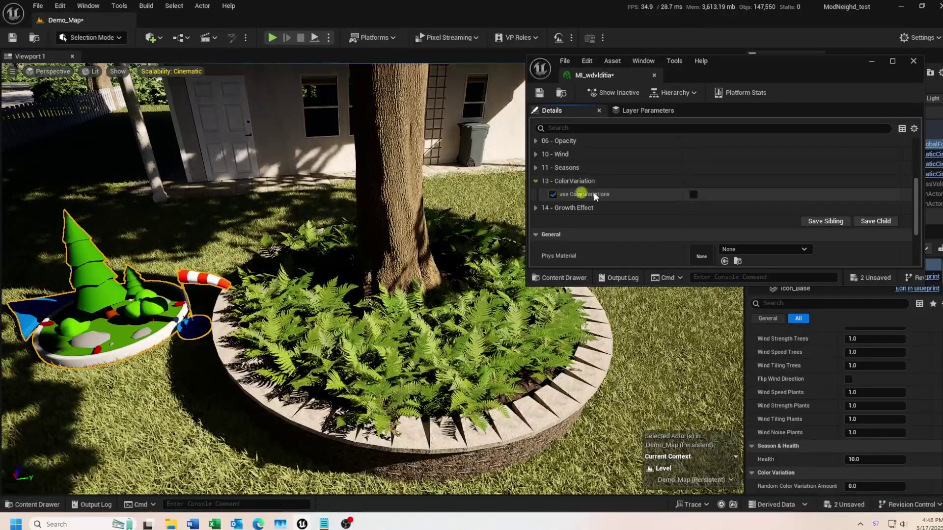
left_click(690, 195)
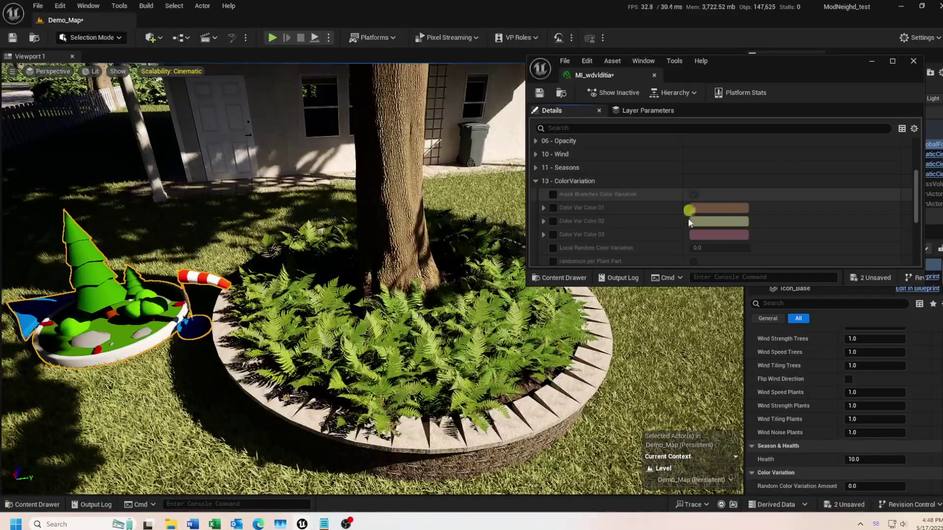
Test the foliage actor's Random Color Variation Amount up and down, ending at 0.0
scroll(648, 224, "down", 1)
scroll(663, 238, "down", 1)
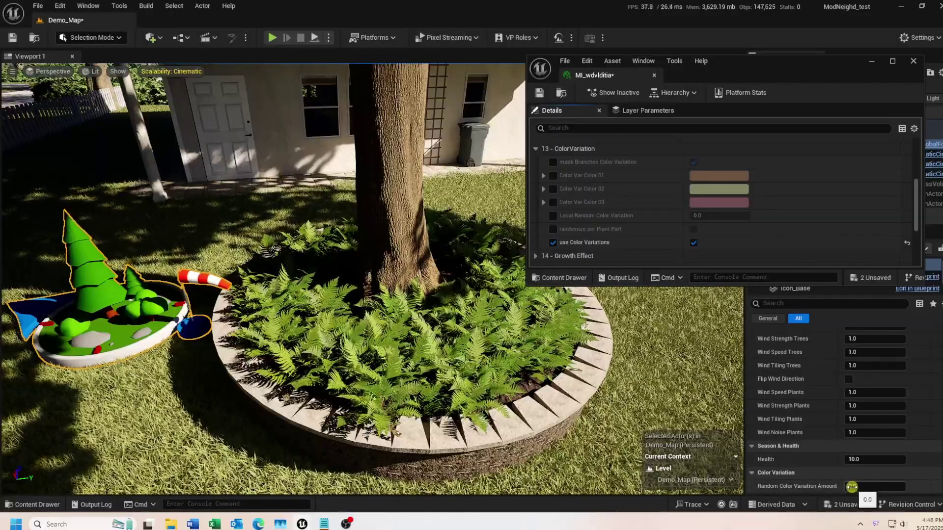
left_click_drag(852, 487, 936, 484)
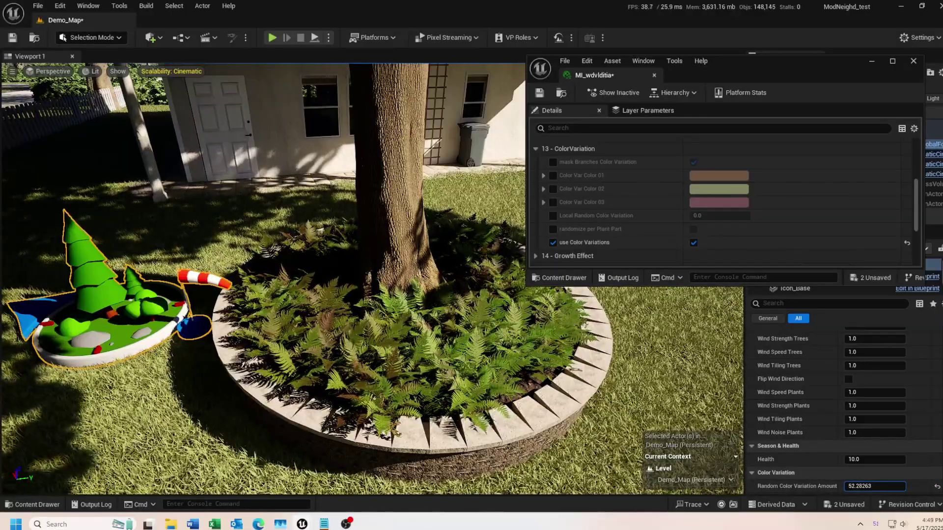
left_click_drag(936, 483, 723, 481)
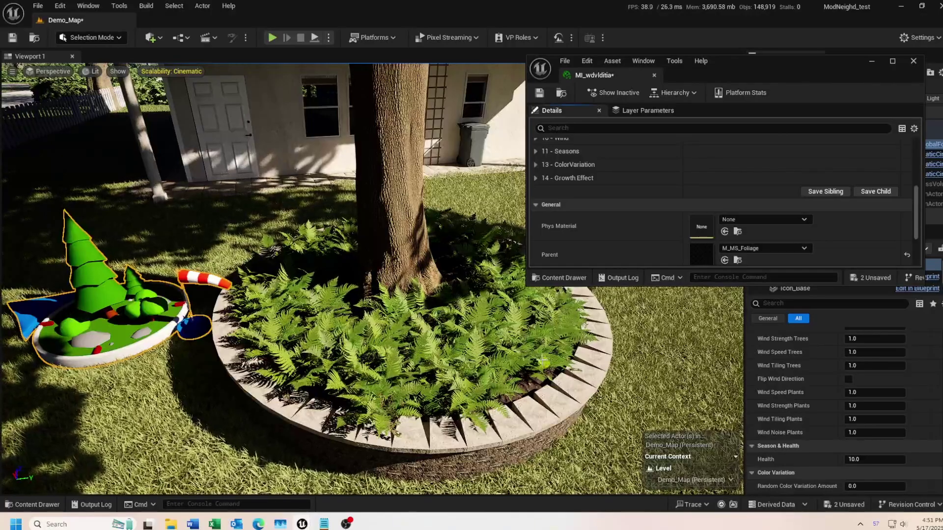
Enable Use Growth Effect and scrub Growth Effect Height, settling at 0.677167
left_click(544, 178)
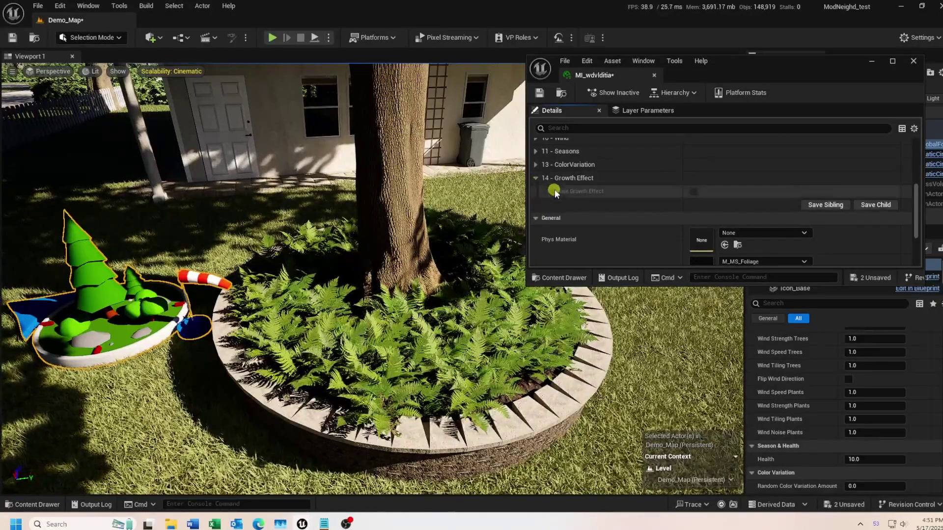
left_click(694, 192)
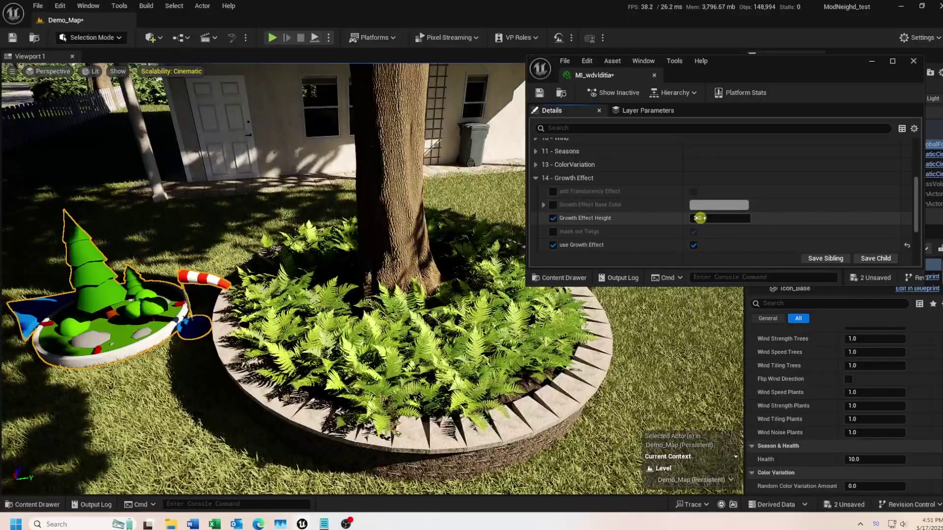
left_click_drag(700, 218, 762, 230)
left_click_drag(700, 229, 650, 229)
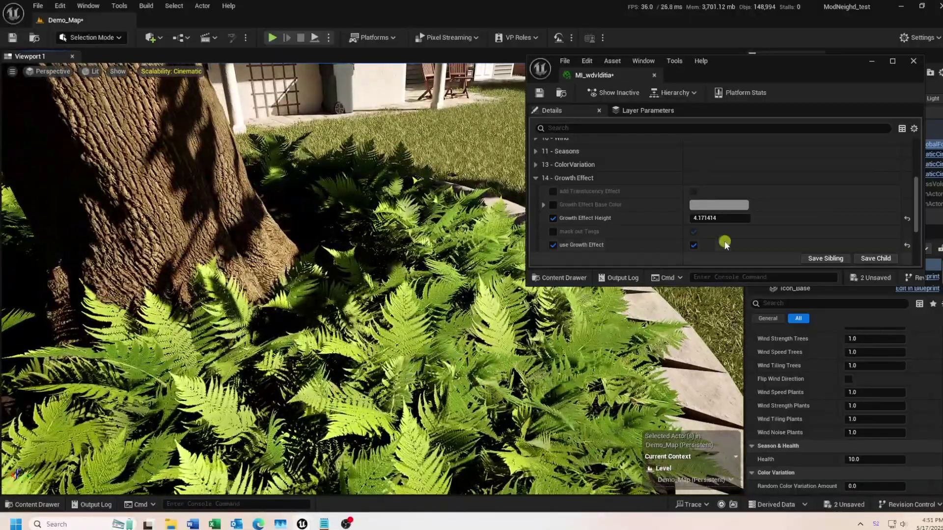
left_click(713, 218)
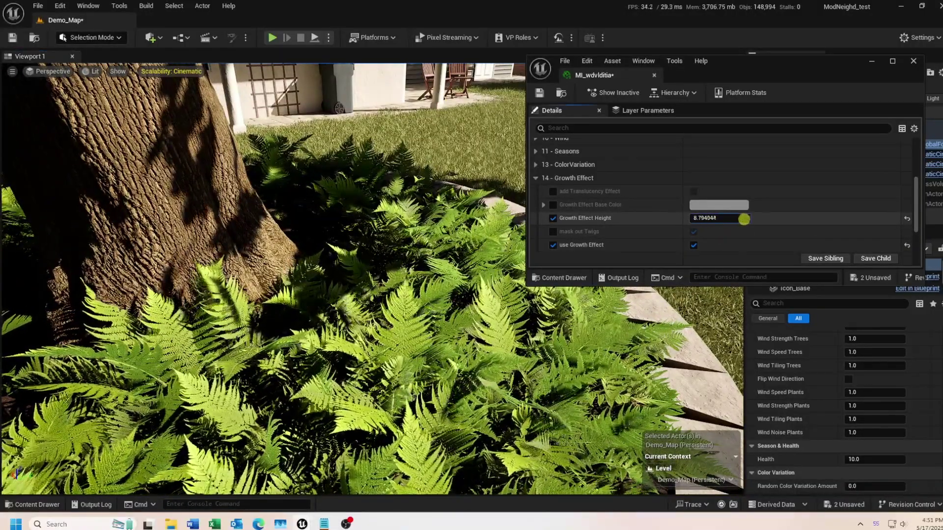
left_click_drag(744, 219, 617, 238)
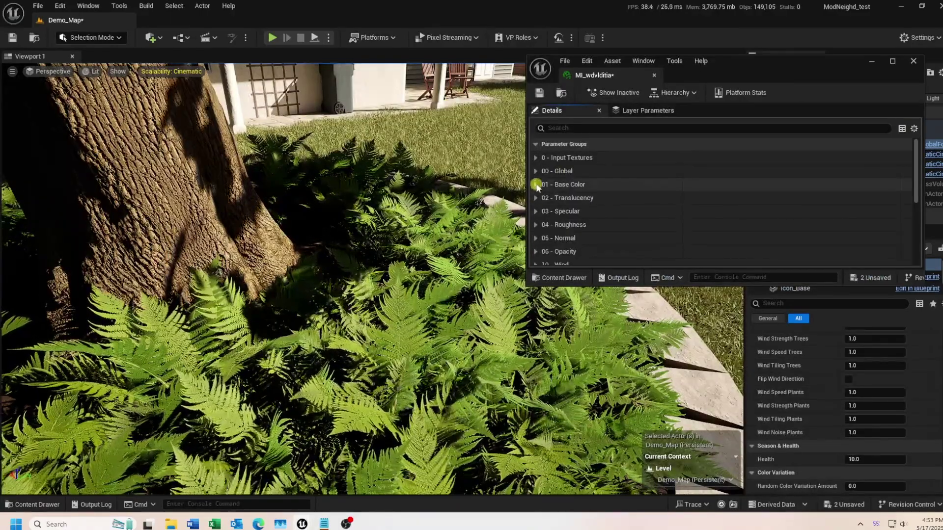
Turn on Tint Leaf Backside in the 01 - Base Color group
left_click(535, 184)
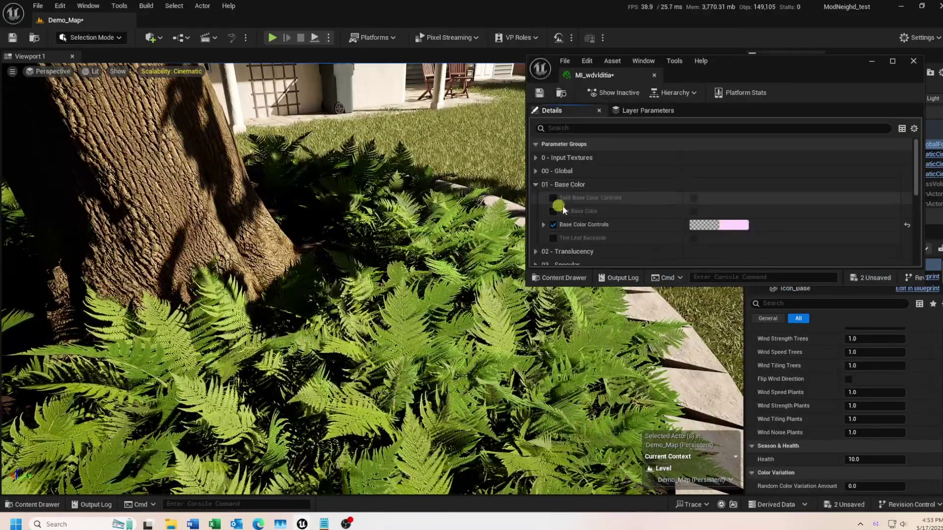
left_click(553, 238)
left_click(694, 239)
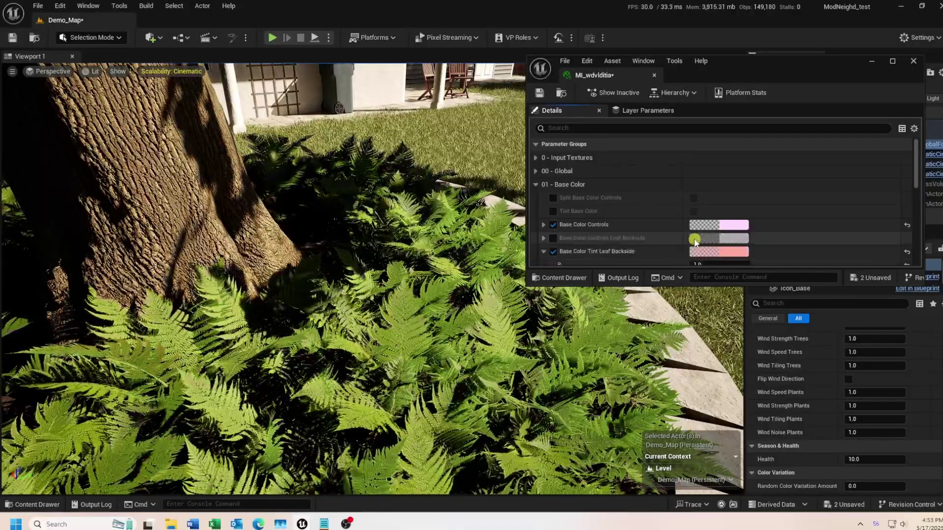
Set the Base Color Tint Leaf Backside colour to magenta (R 0.942028, G 0.14279, B 1.0)
scroll(784, 217, "down", 4)
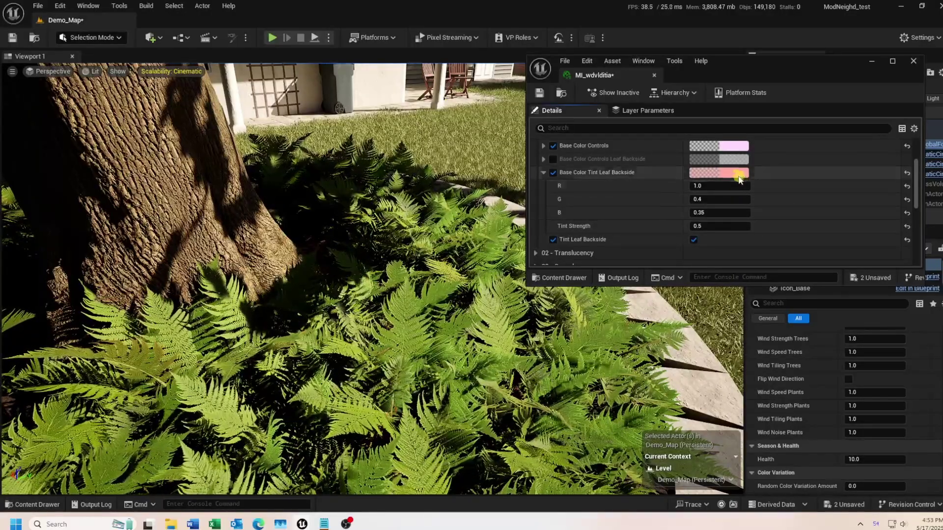
left_click(735, 173)
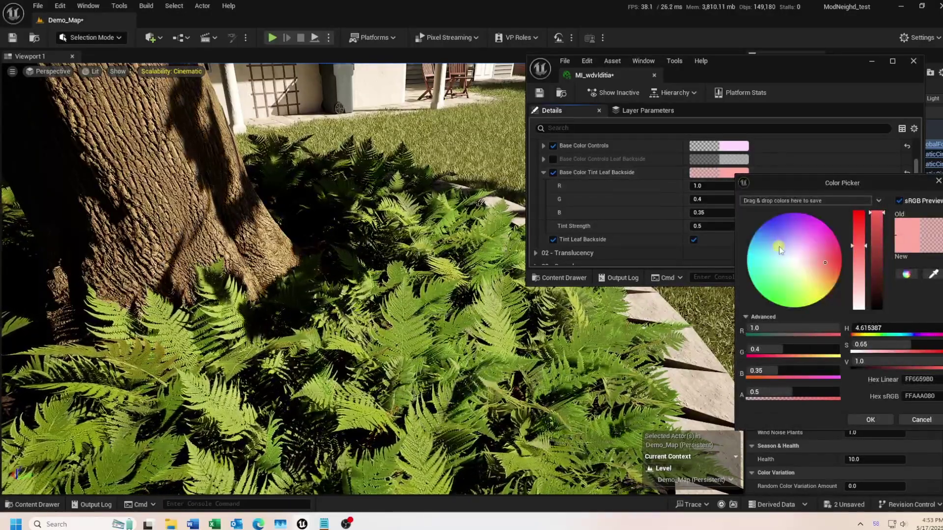
left_click_drag(819, 268, 838, 248)
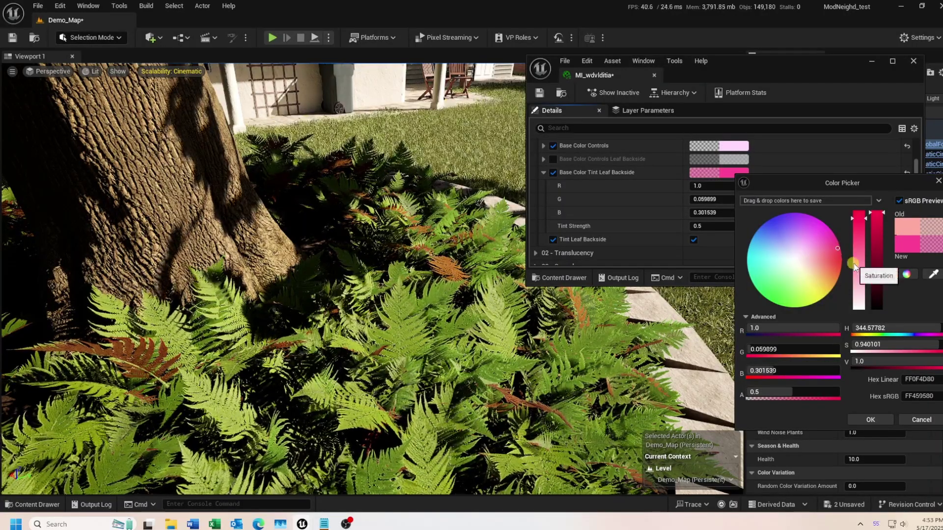
left_click_drag(837, 248, 812, 223)
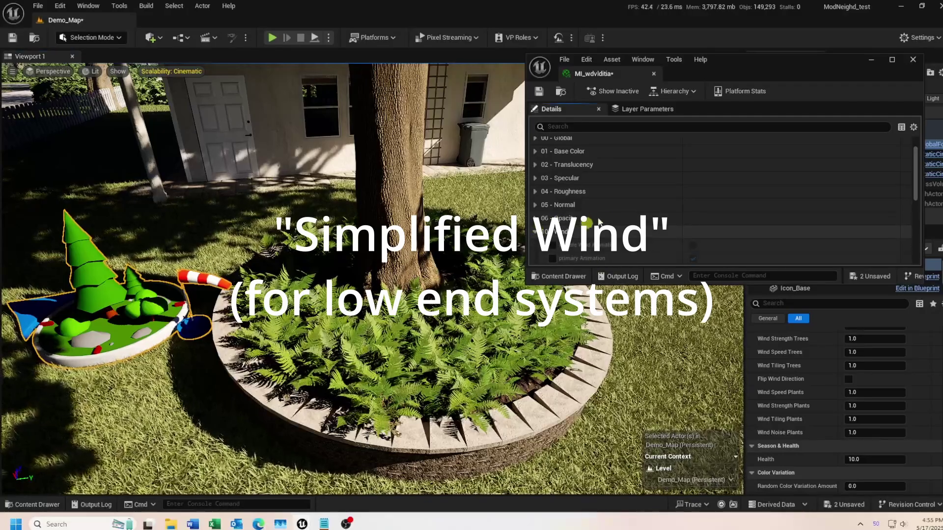
Expand 10 - Wind to show Local Primary Wind Strength 1.0 and the simplified-wind options
left_click(536, 231)
scroll(717, 180, "down", 3)
scroll(835, 199, "down", 1)
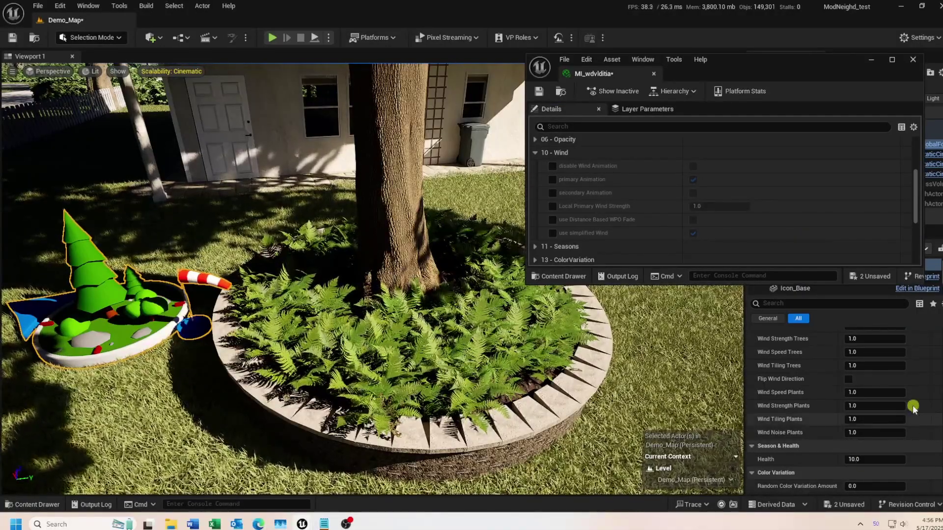
Set Wind Strength Plants to 10.0 in the fern actor's details
left_click(877, 404)
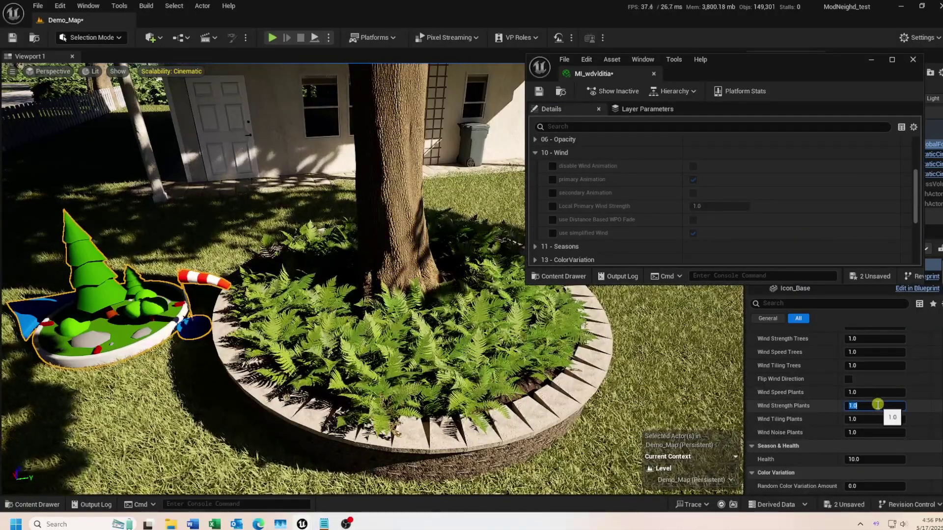
type("10")
key("Return")
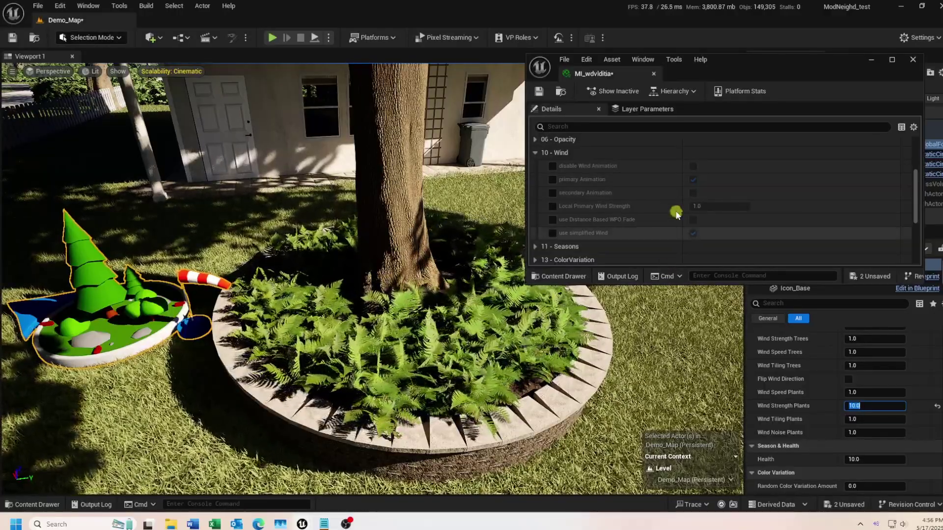
Override the fern material's wind animation, with primary Animation off and secondary Animation on
left_click(551, 179)
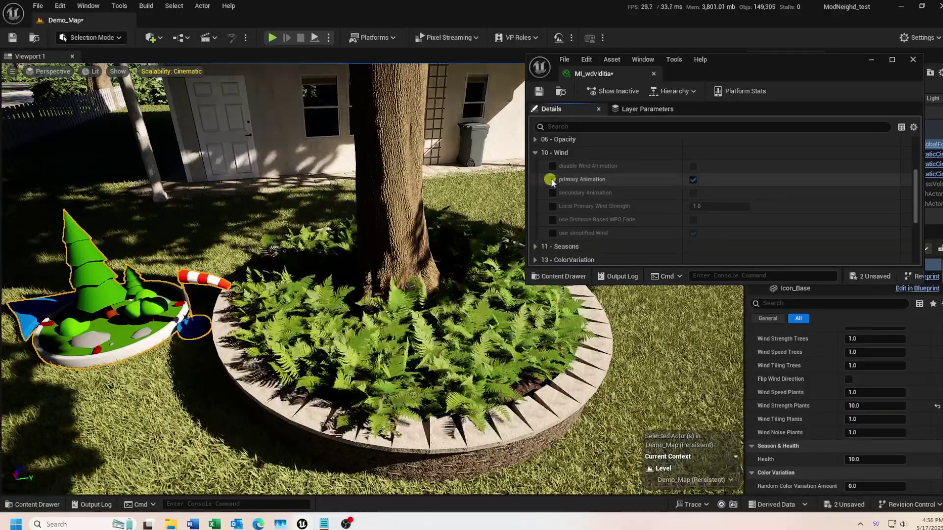
left_click(693, 180)
left_click(552, 193)
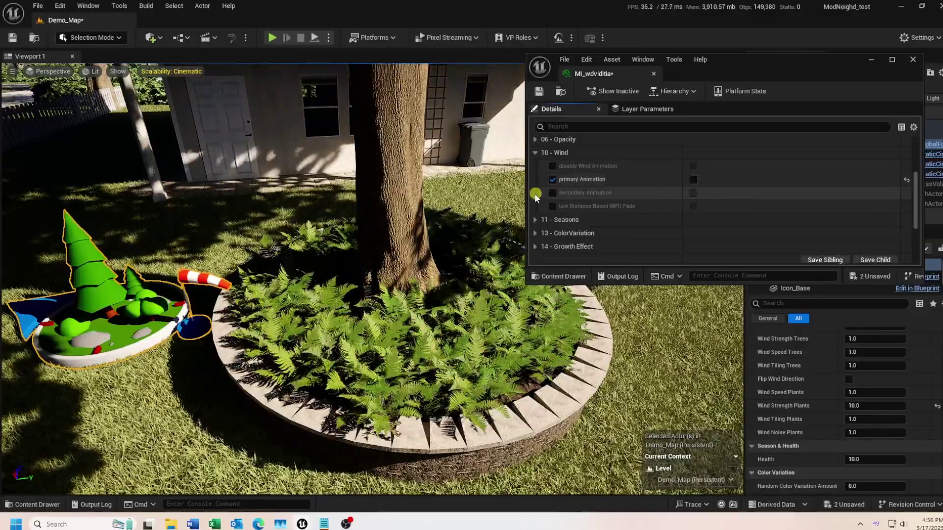
left_click(693, 193)
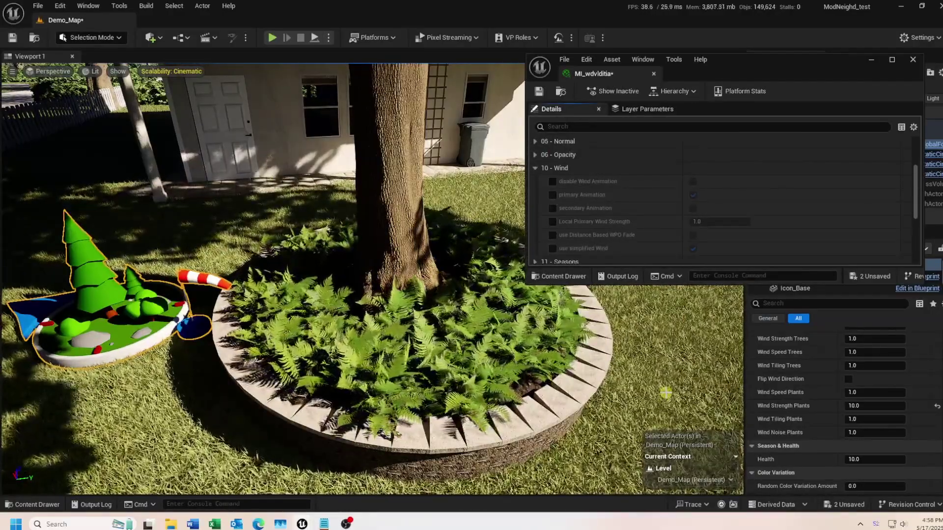
Override use simplified Wind to off, and keep Wind Tiling and Wind Noise Plants at 1.0
left_click(553, 249)
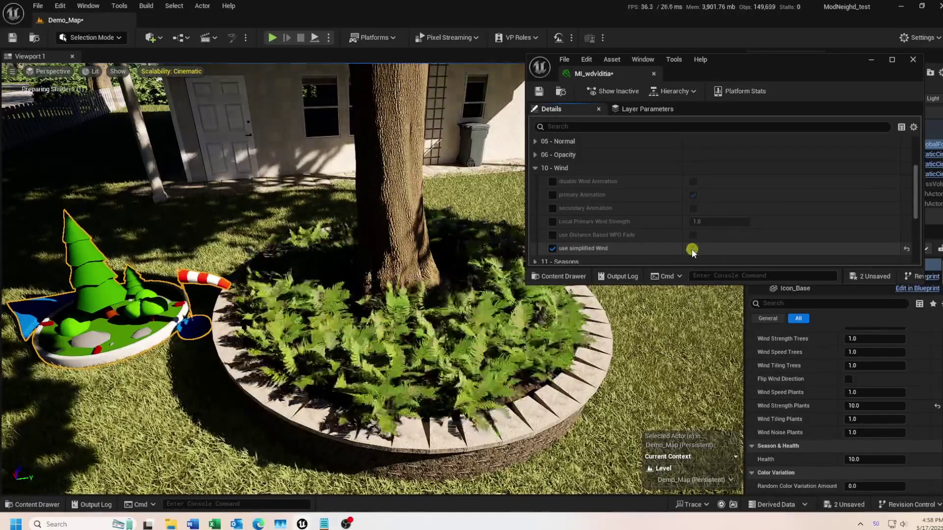
left_click(693, 248)
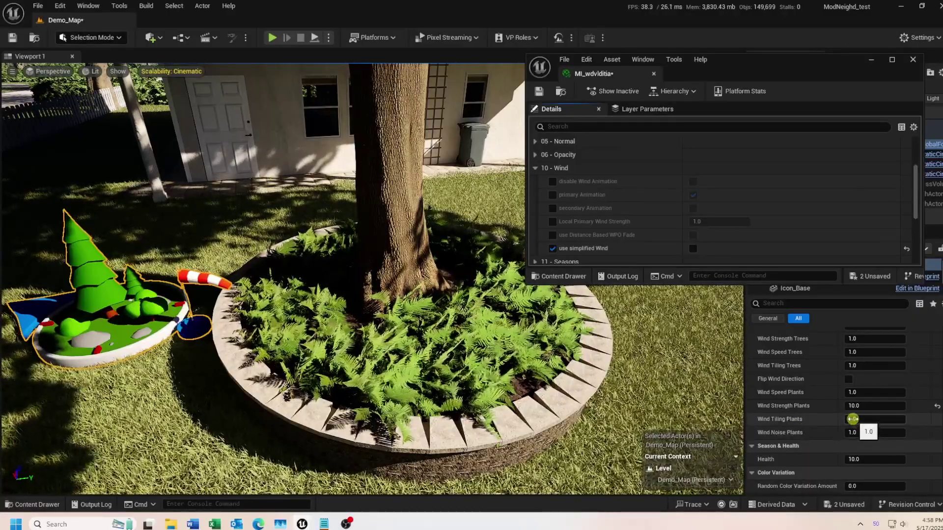
mouse_move(853, 419)
left_mouse_down()
mouse_move(876, 416)
mouse_move(853, 419)
left_mouse_up()
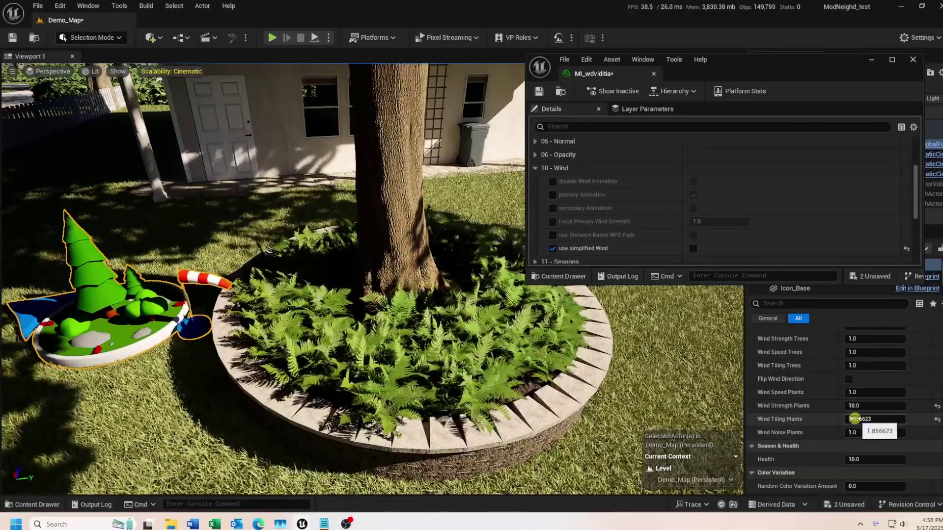
left_click(937, 420)
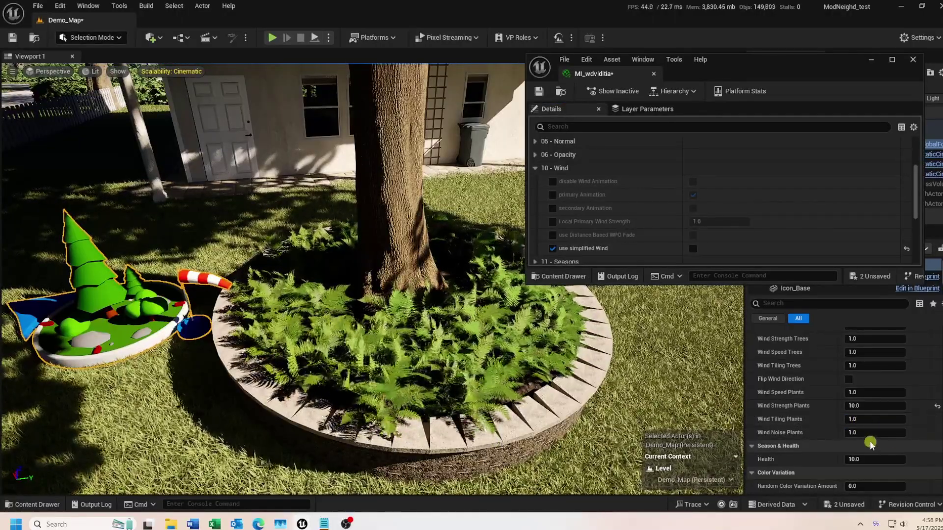
mouse_move(852, 431)
left_mouse_down()
mouse_move(911, 425)
mouse_move(854, 432)
left_mouse_up()
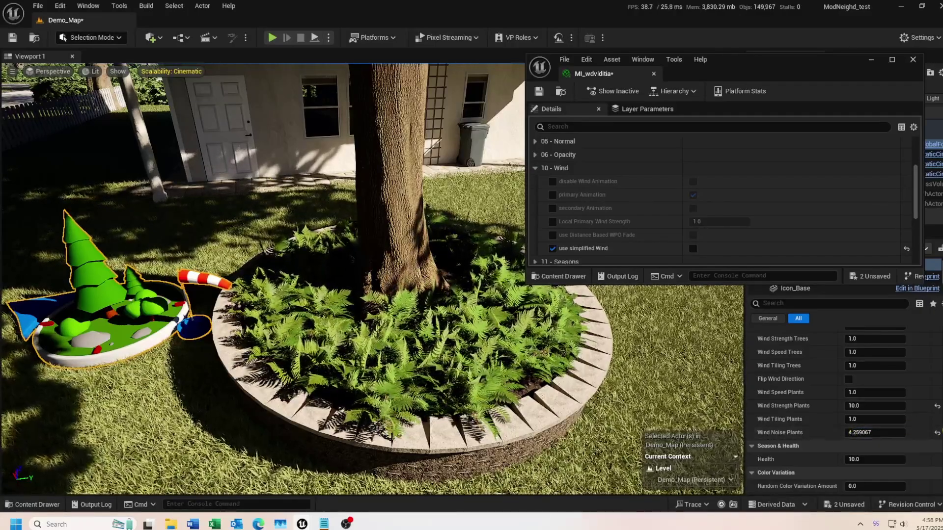
left_click(938, 433)
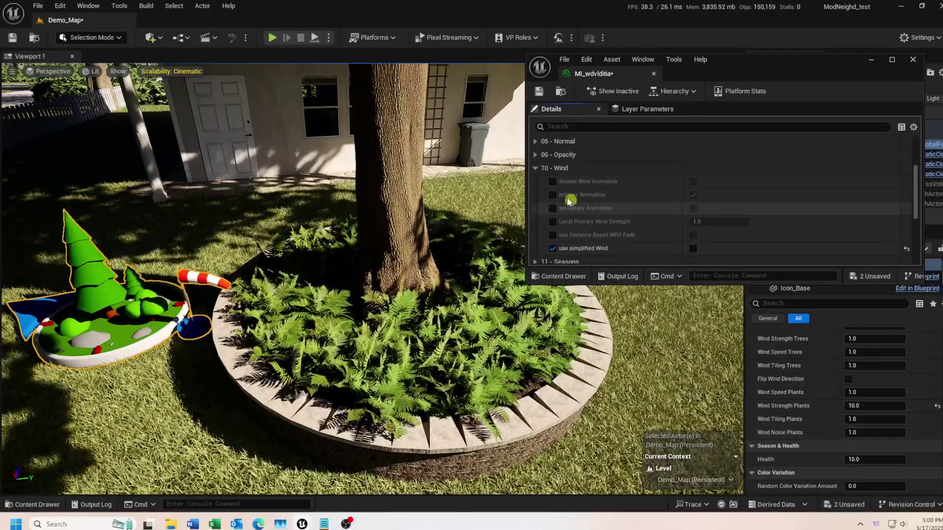
Override disable Wind Animation under 10 - Wind and set it to true
left_click(553, 181)
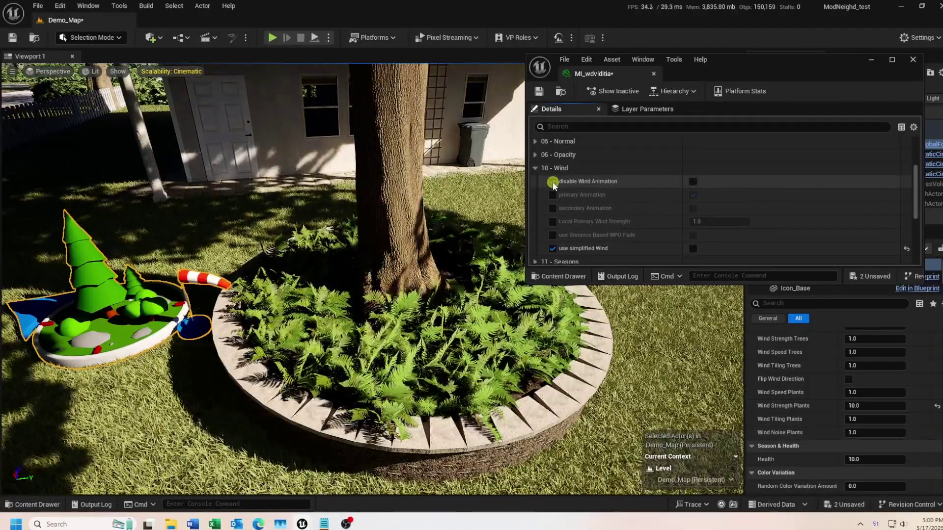
left_click(692, 182)
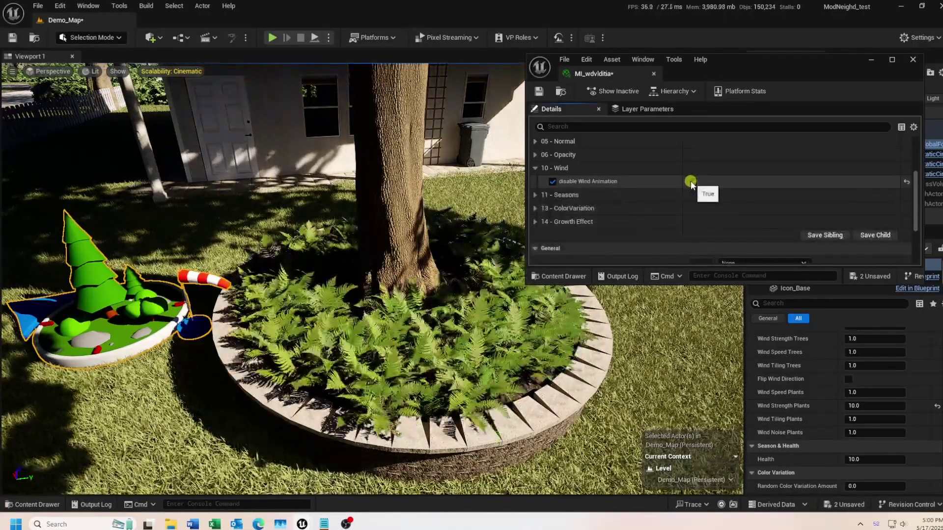